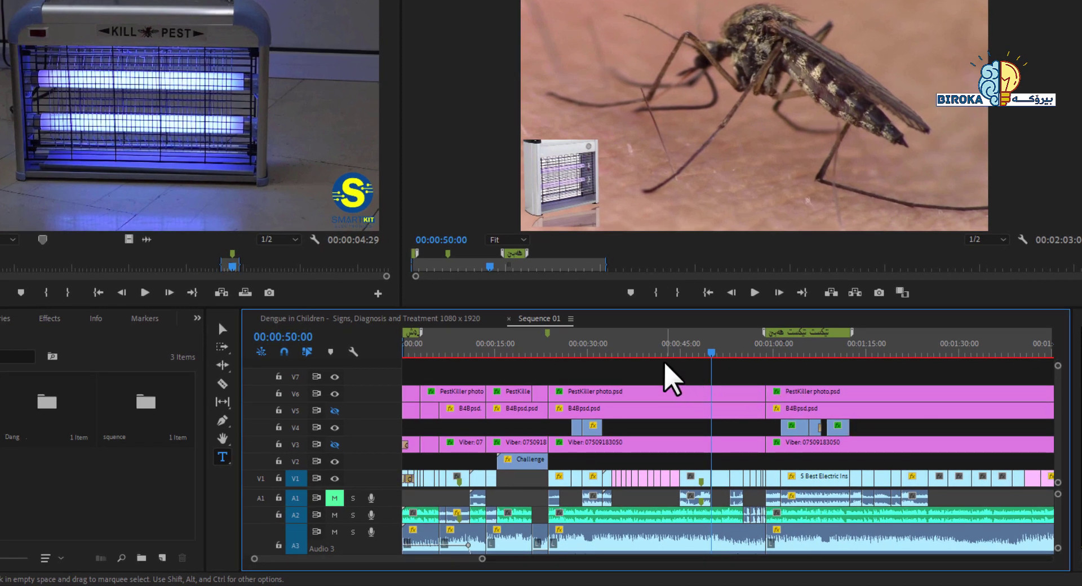
- Move the Sequence 01 playhead to 00:00:45:17 and display the project's History
left_click(684, 351)
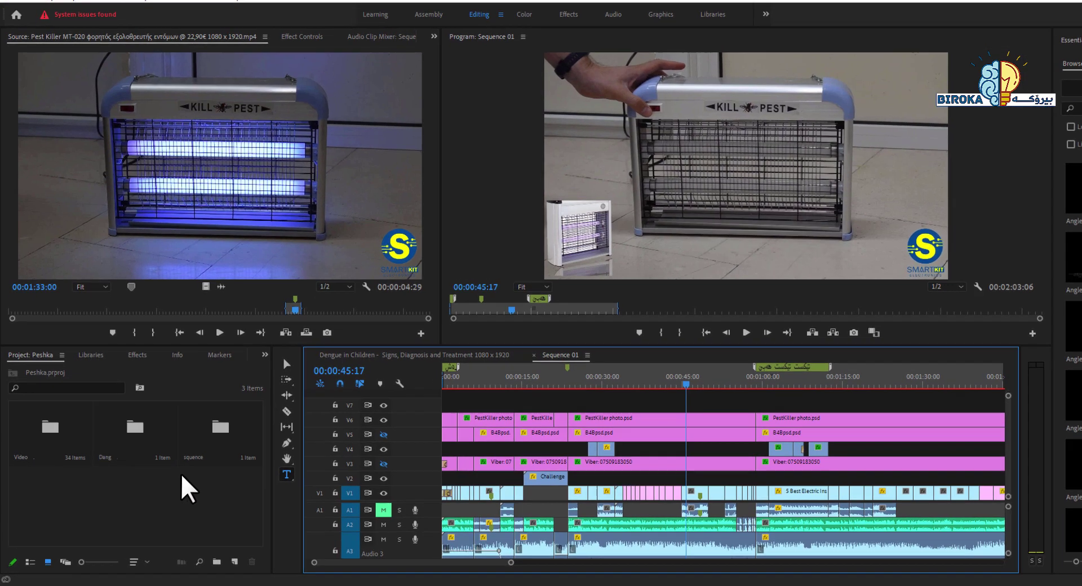
left_click(182, 497)
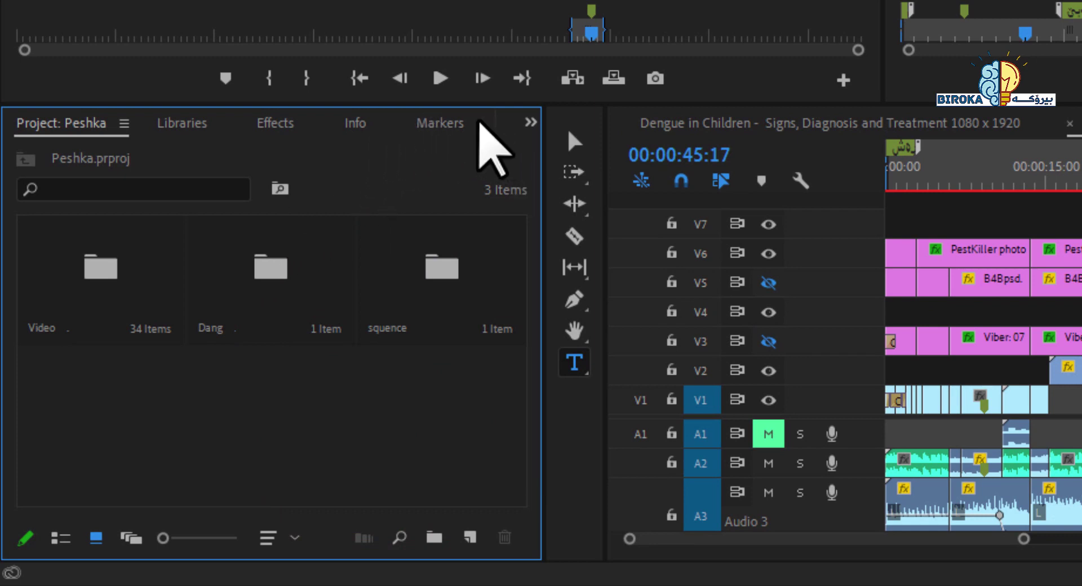
left_click(530, 123)
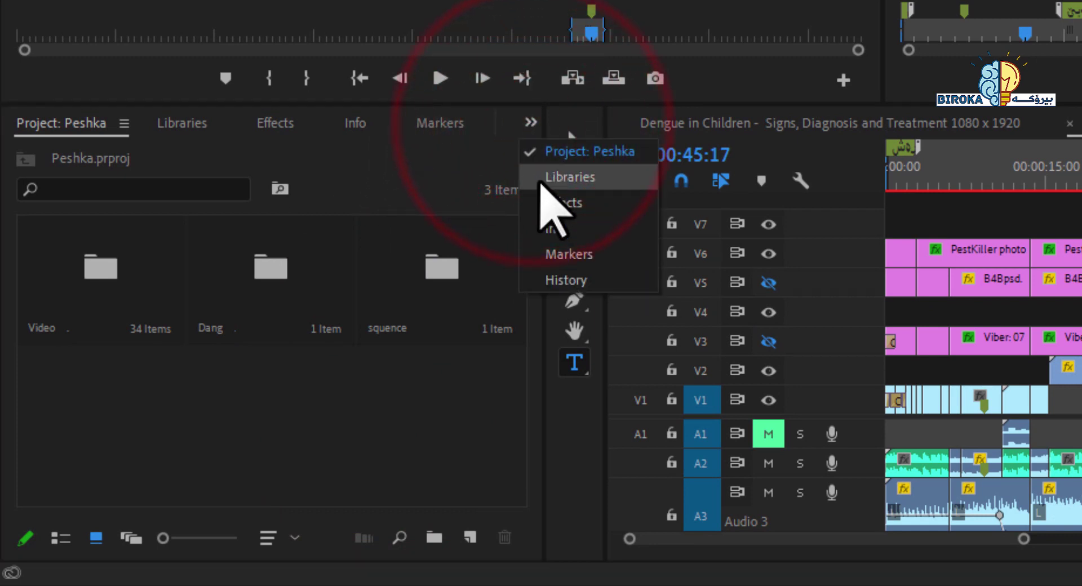
left_click(567, 280)
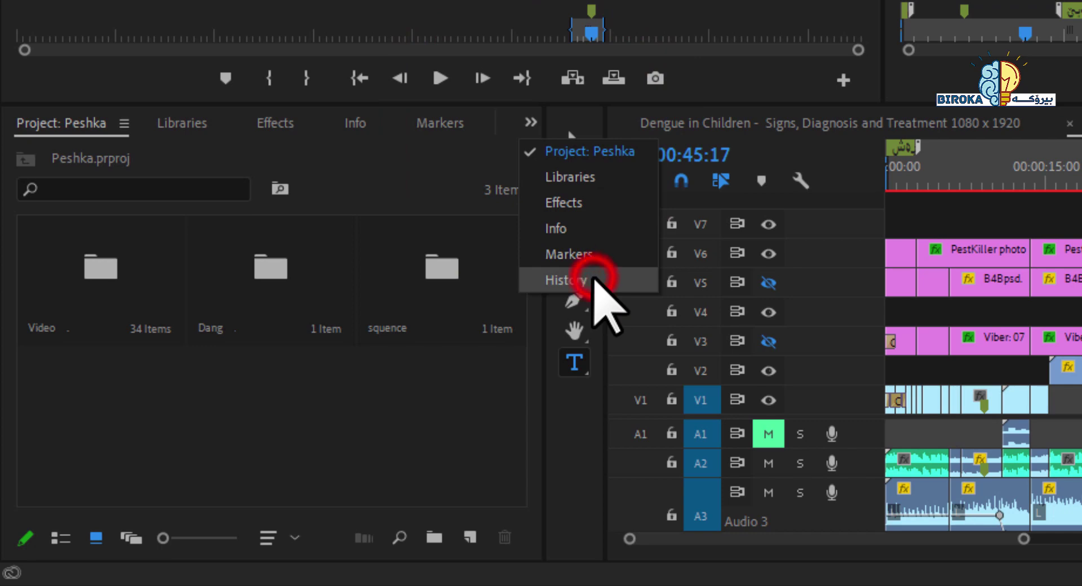
left_click(531, 308)
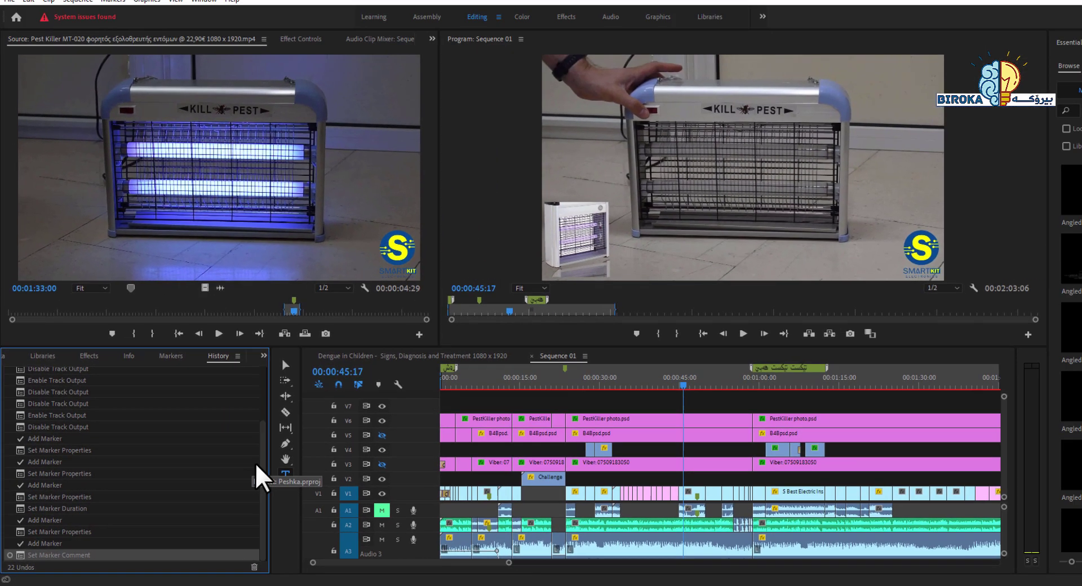
- Revert the project to the first Add Marker history state and restore the latest Set Marker Comment state
left_click(254, 452)
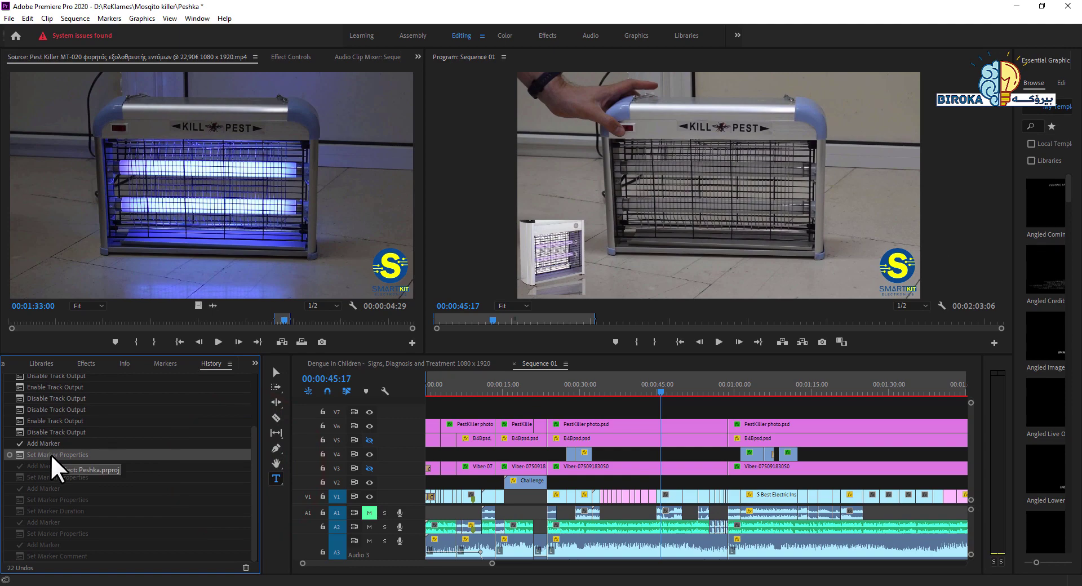
left_click(34, 445)
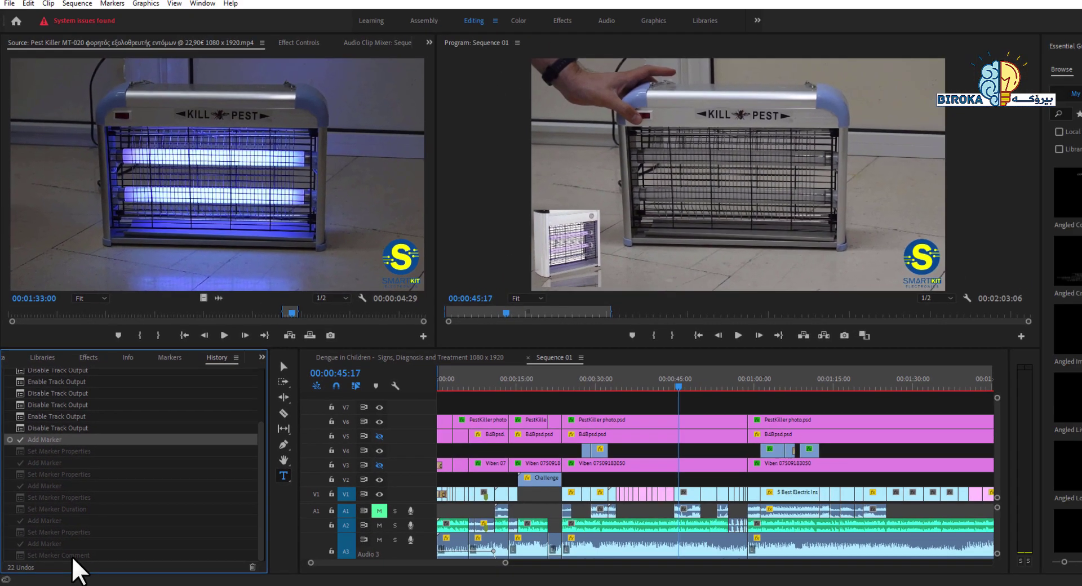
left_click(115, 534)
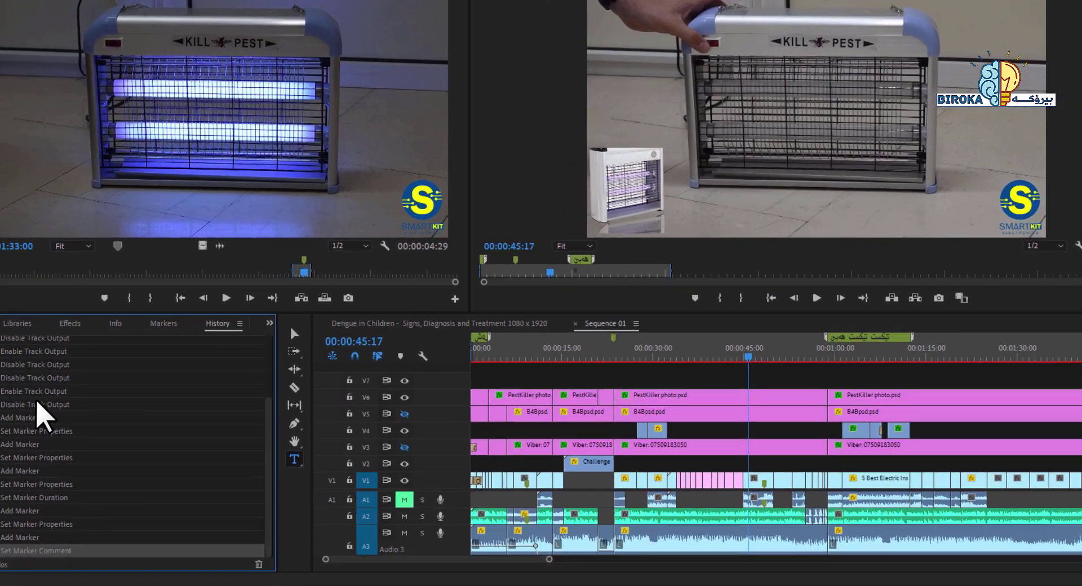
- Step the project back through the track output changes to the history state that renames the bin to squence
left_click(59, 401)
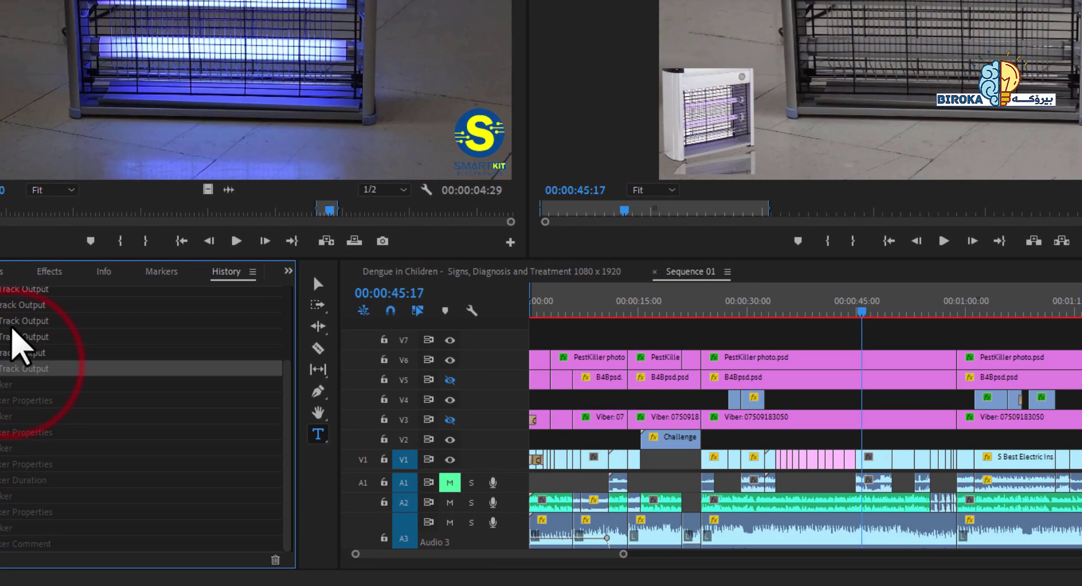
left_click_drag(284, 403, 236, 346)
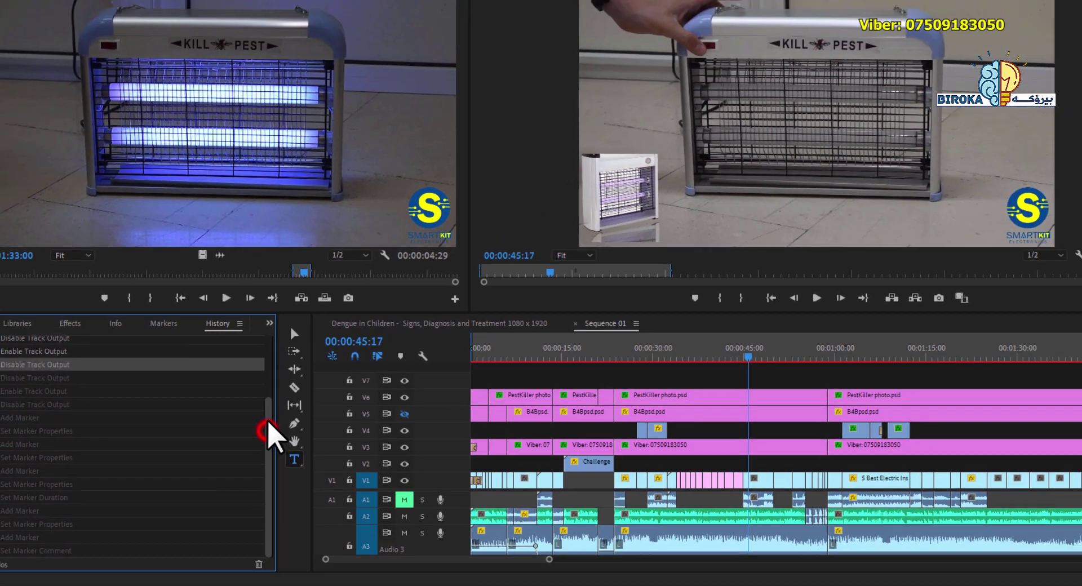
left_click(76, 442)
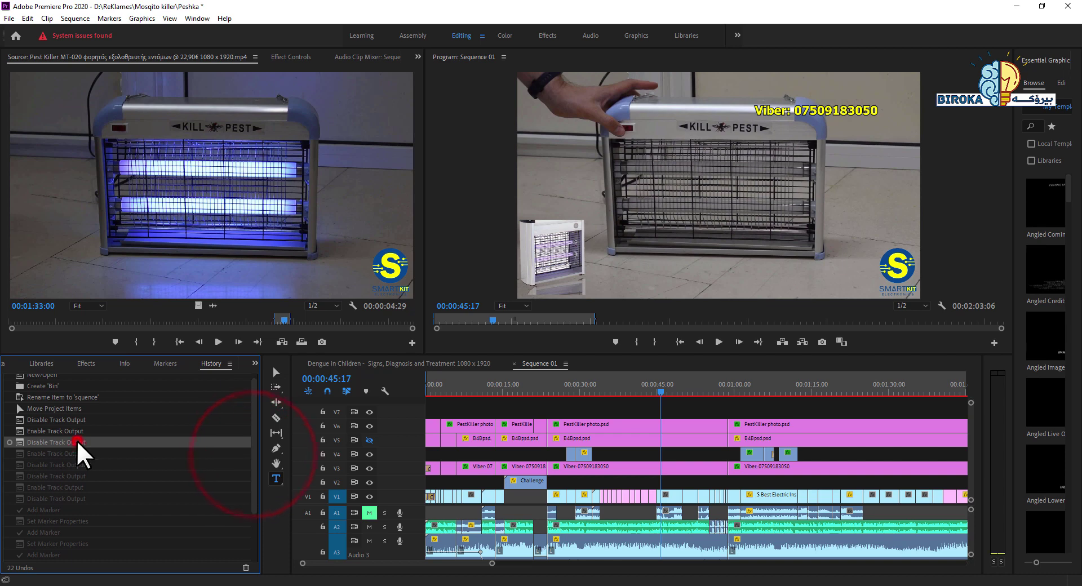
left_click(70, 406)
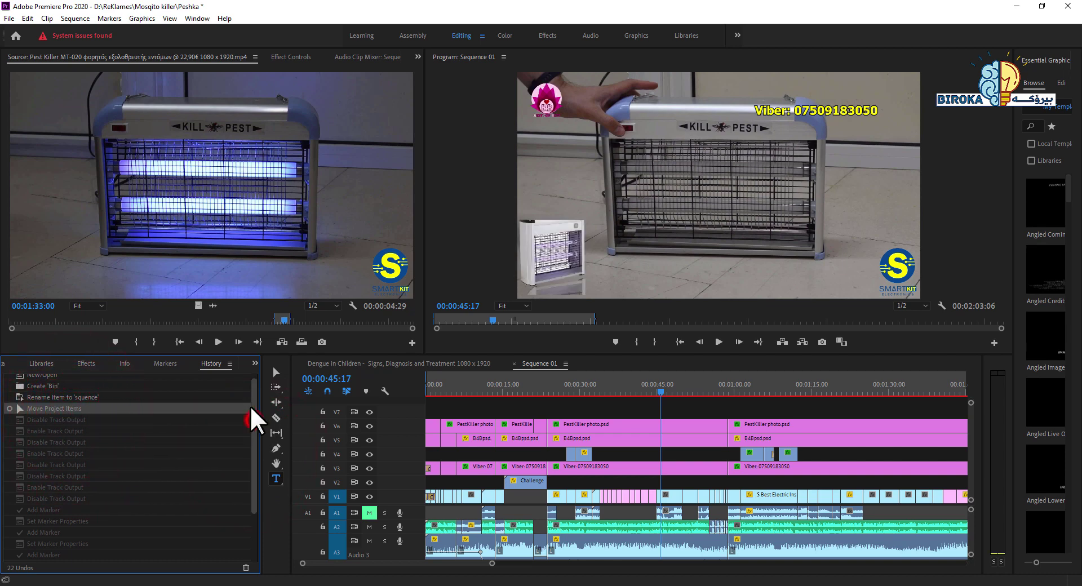
left_click_drag(253, 418, 252, 403)
left_click(53, 404)
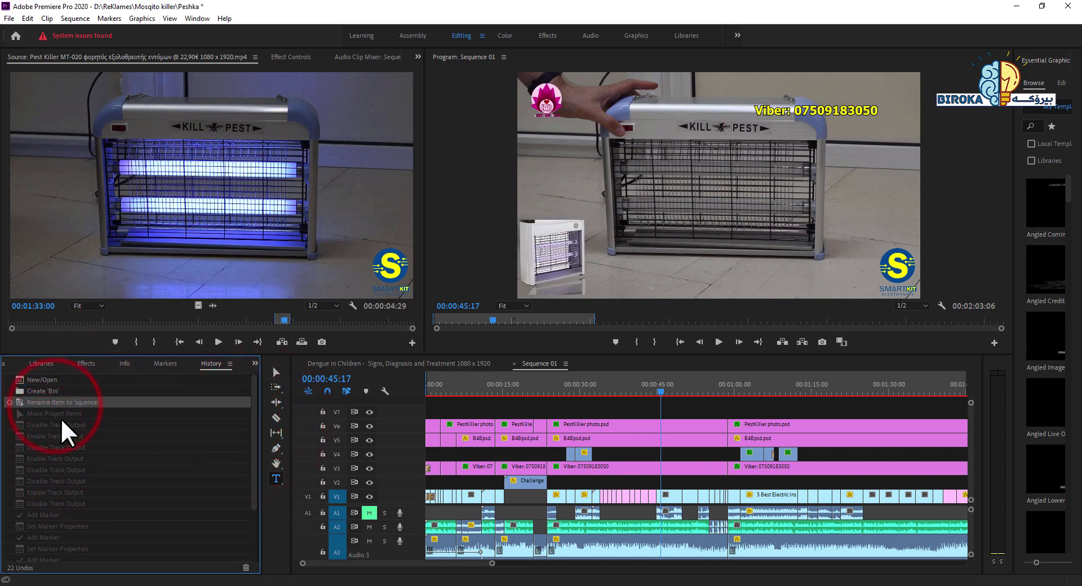
- Step the project forward through the history, past the track output and marker states, to the last Set Marker Properties state
left_click(62, 424)
left_click(67, 447)
left_click(72, 481)
left_click(77, 514)
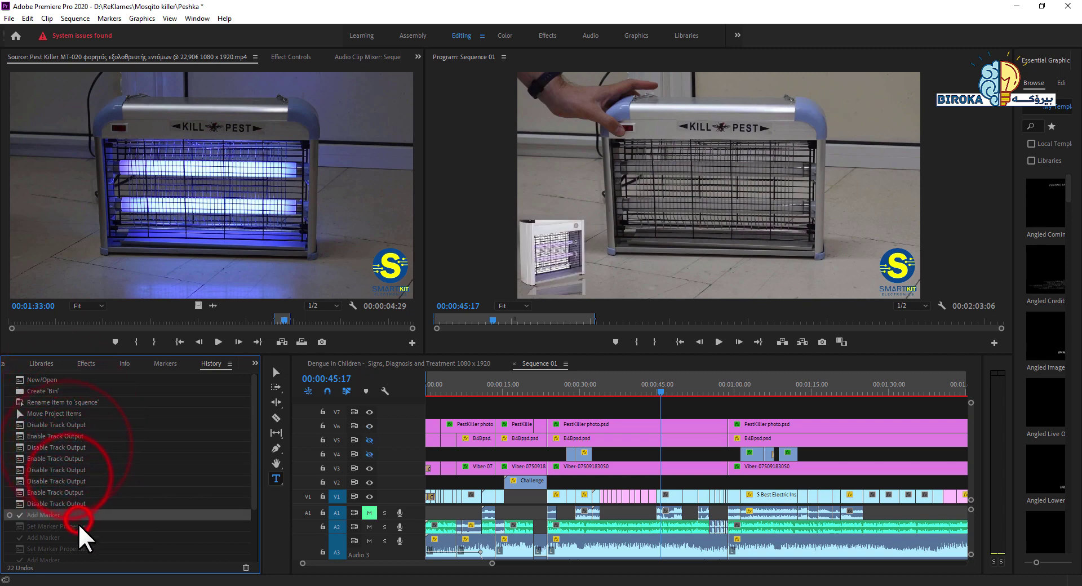
left_click(81, 538)
left_click_drag(251, 464, 243, 510)
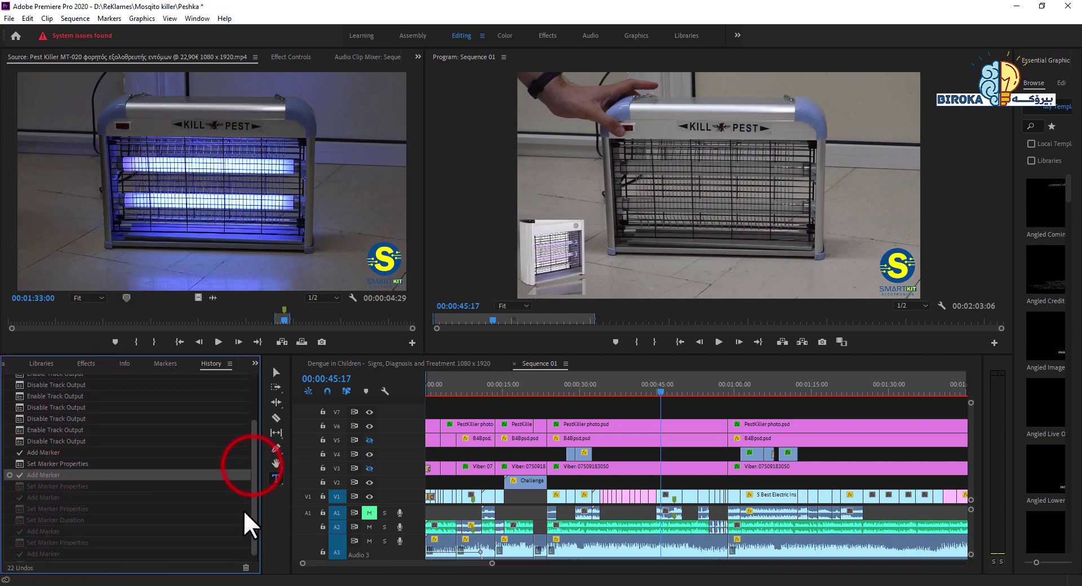
left_click(60, 511)
left_click(66, 535)
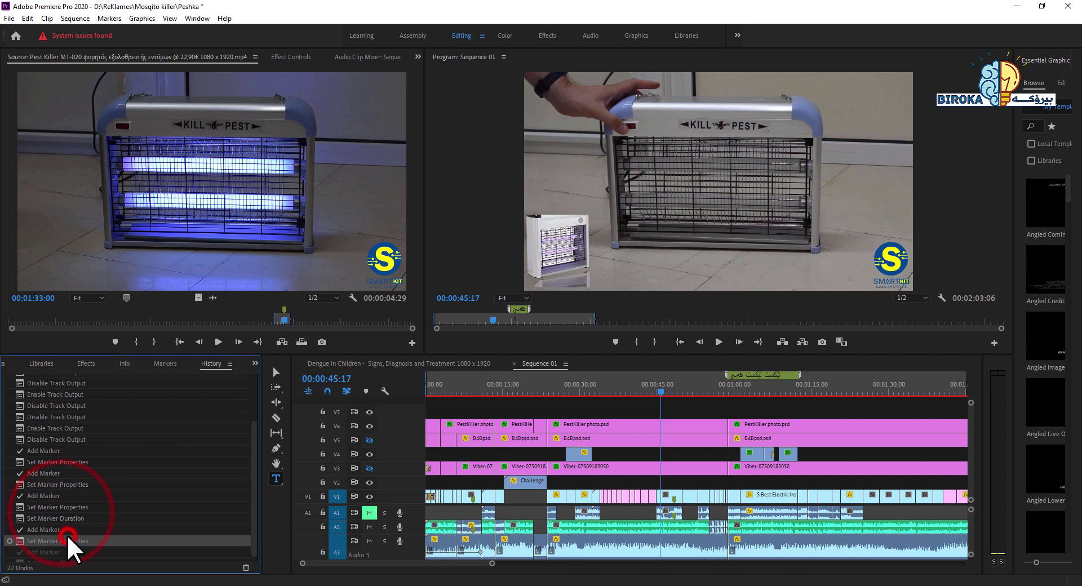
- Return the project to the second Add Marker history state and restore it up to the final Set Marker Comment state
left_click(67, 474)
left_click_drag(254, 467, 252, 508)
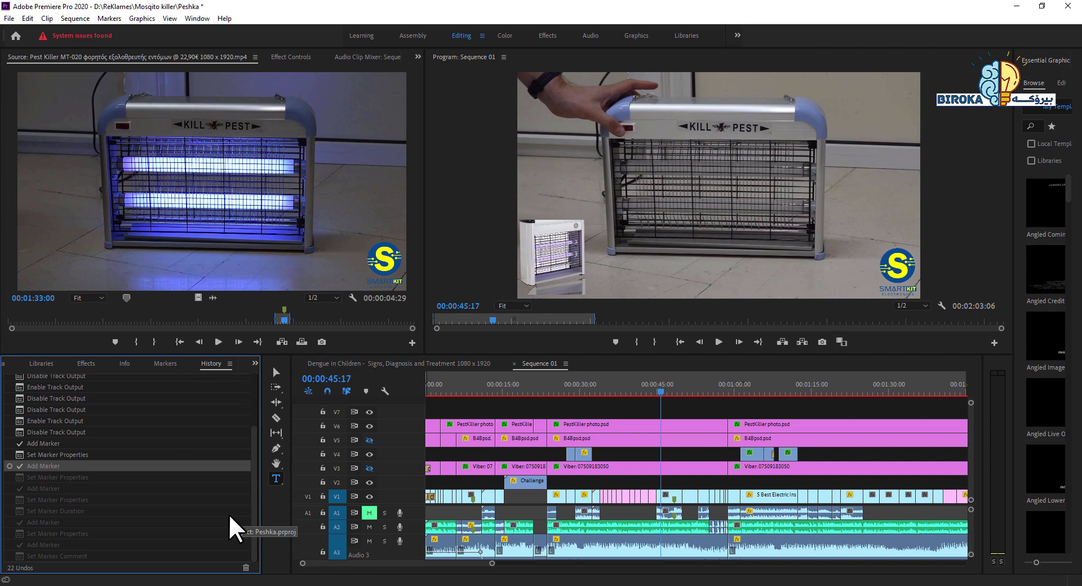
left_click(84, 543)
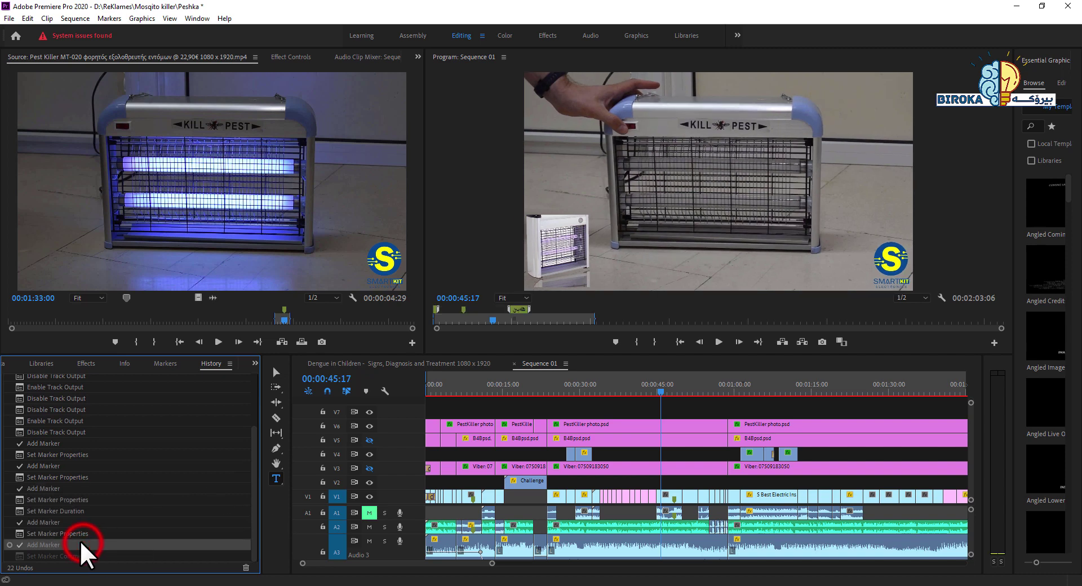
left_click(253, 441)
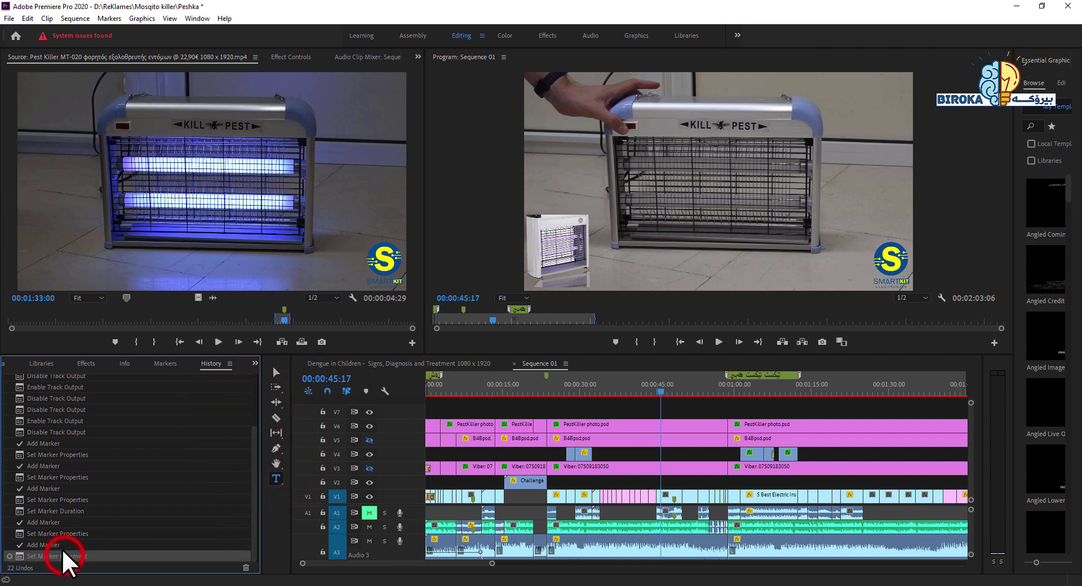
- Roll the history back to the last Set Marker Properties state and display the project's bins again
left_click(52, 486)
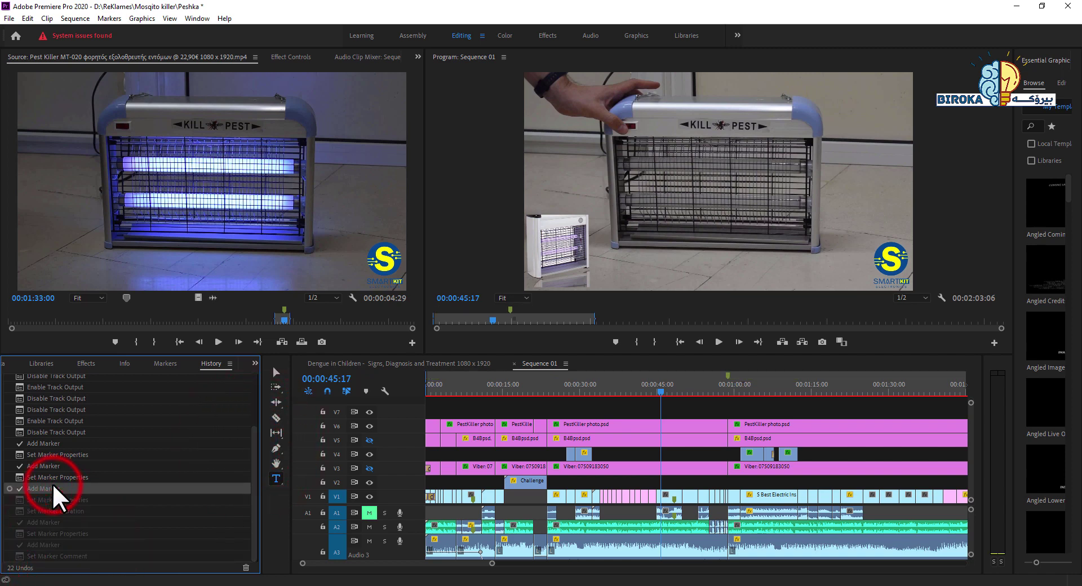
left_click(52, 530)
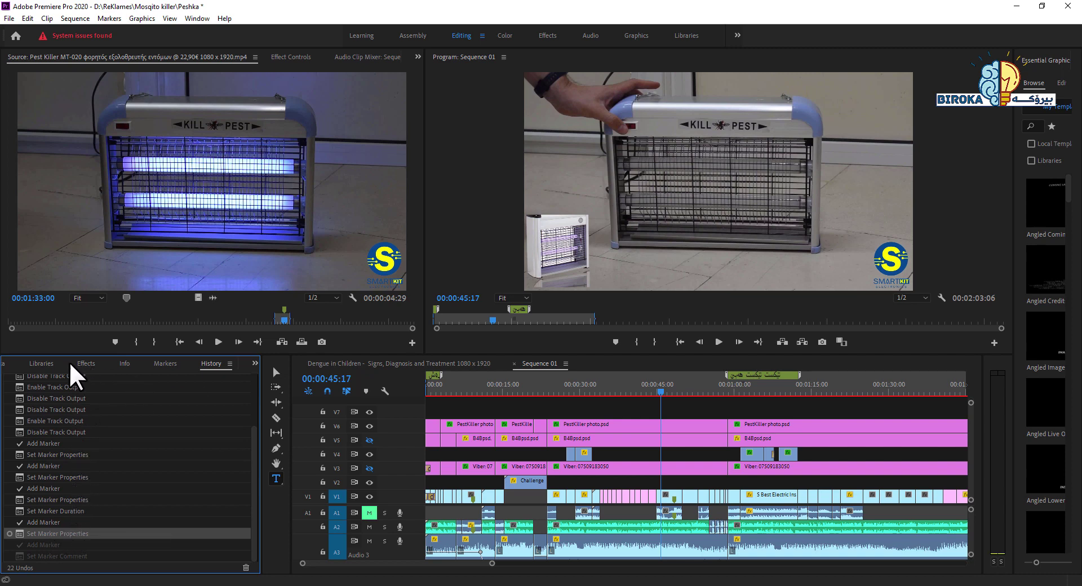
left_click(5, 364)
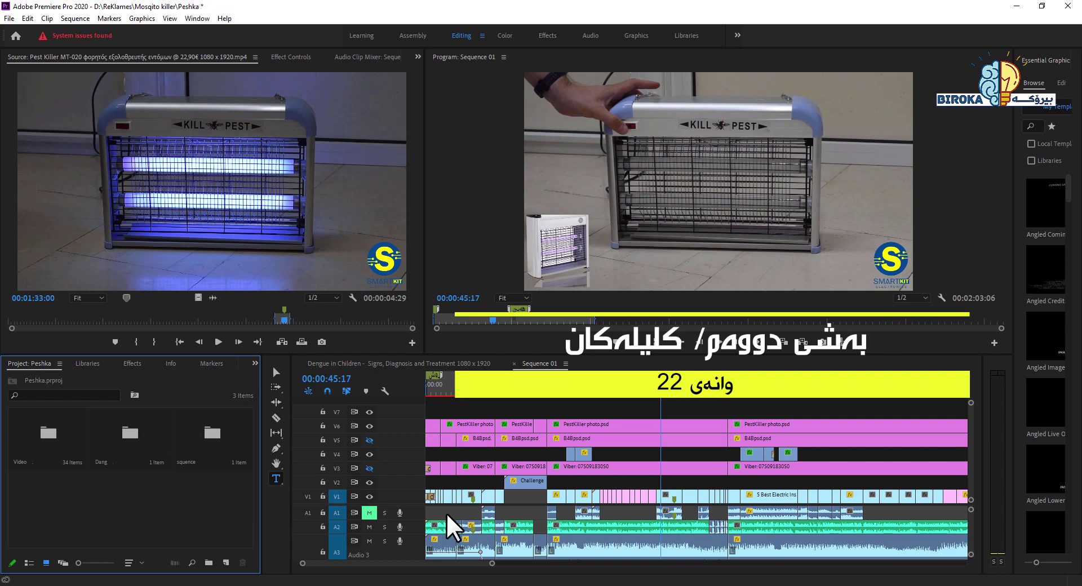
- Select the long PestKiller photo.psd clip on track V6, and switch the selection to the long Viber contact clip on V3
left_click_drag(491, 563, 451, 564)
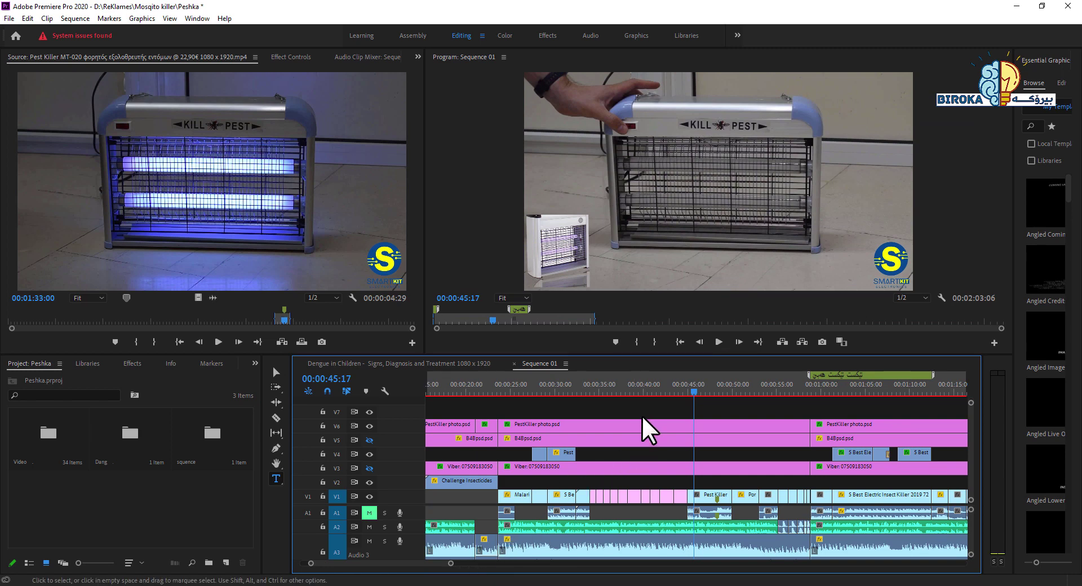
left_click(592, 423)
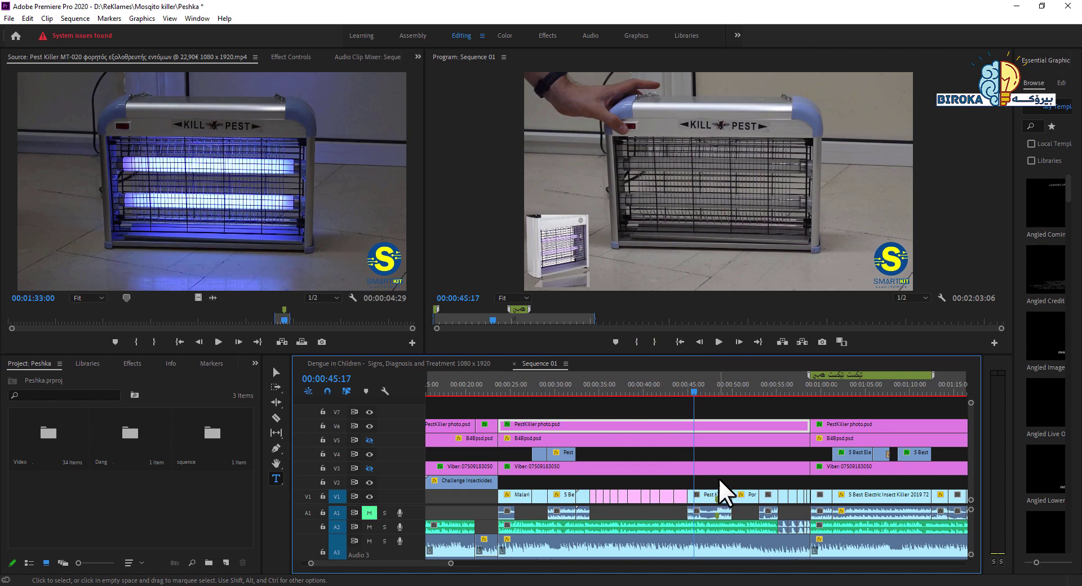
left_click(642, 465)
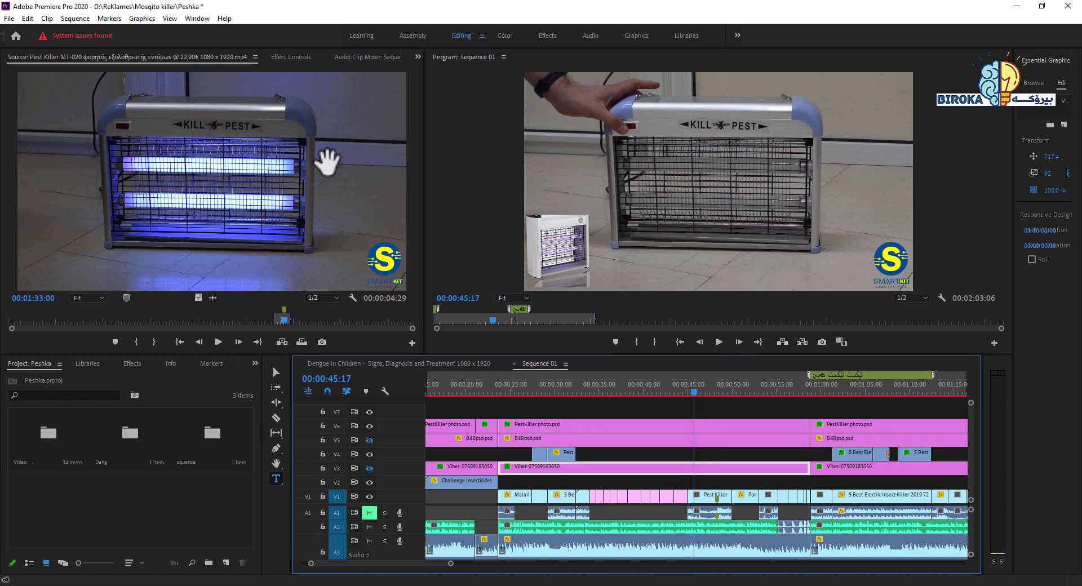
- Open the keyboard shortcuts editor and examine the shortcuts assigned to the application and panel commands
left_click(28, 18)
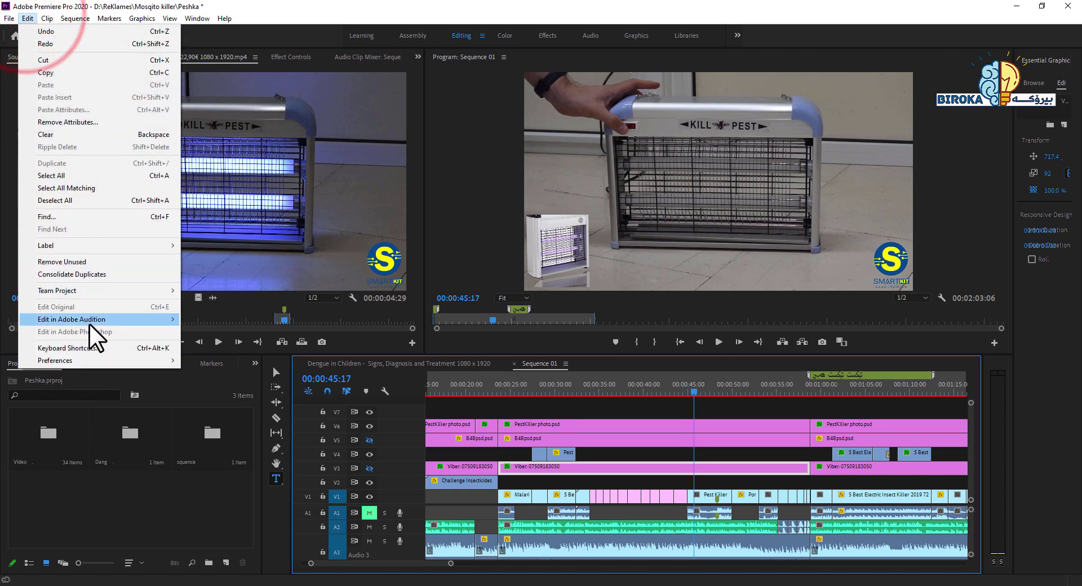
left_click(92, 347)
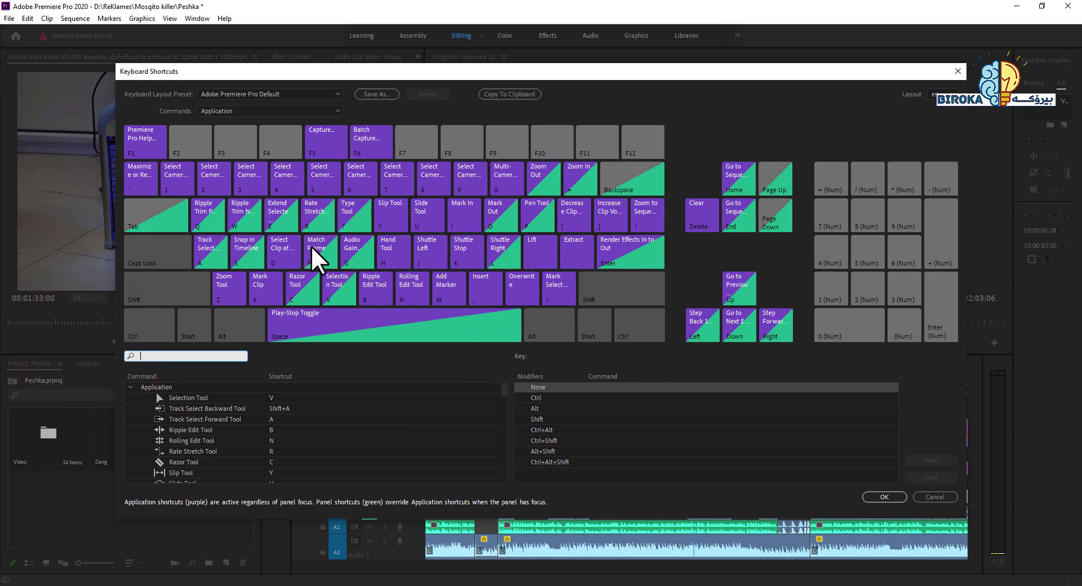
left_click_drag(505, 384, 498, 412)
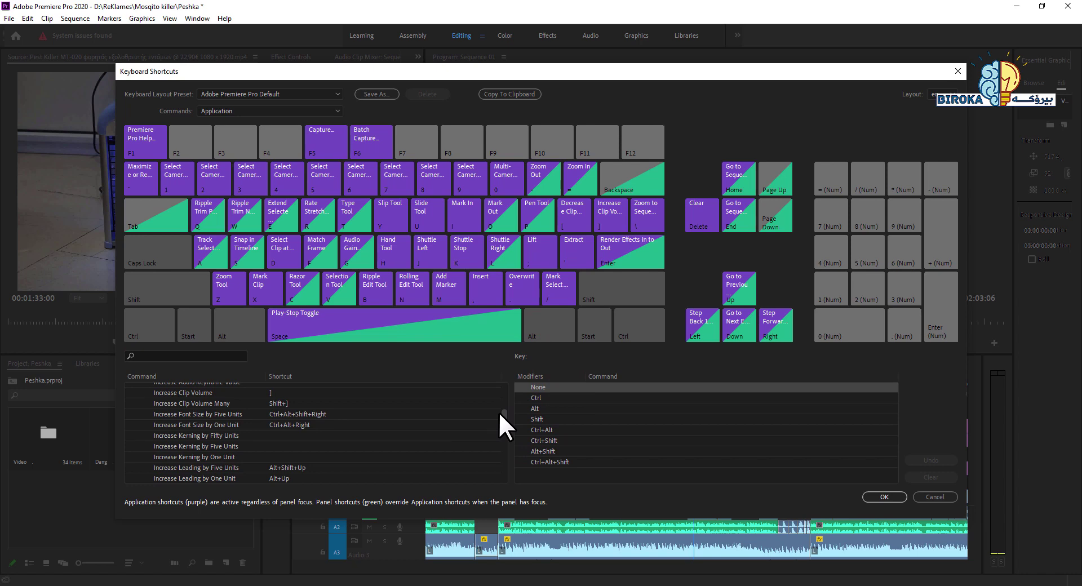
left_click_drag(499, 411, 499, 422)
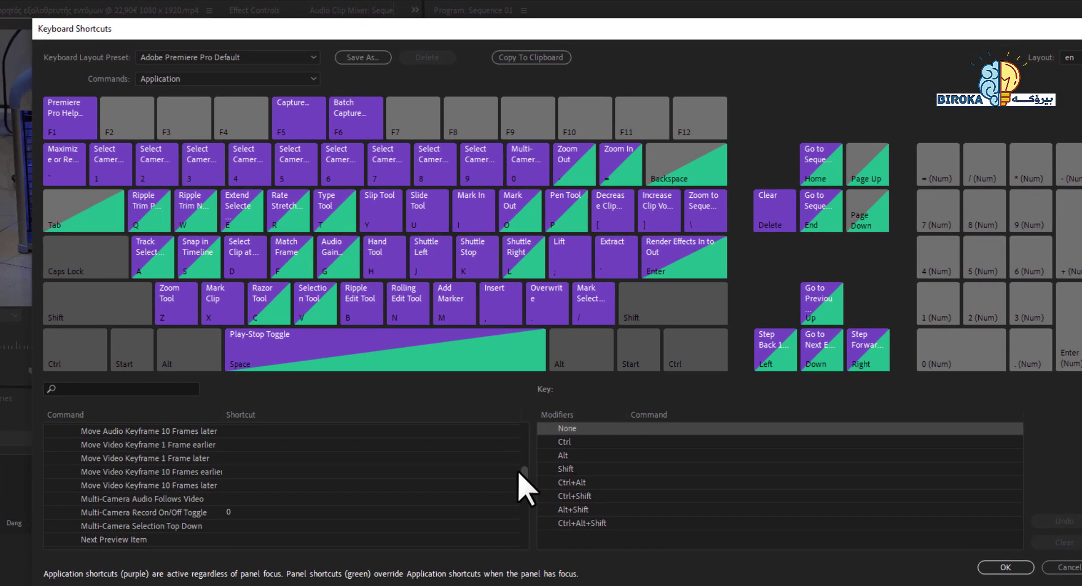
left_click_drag(518, 474, 519, 485)
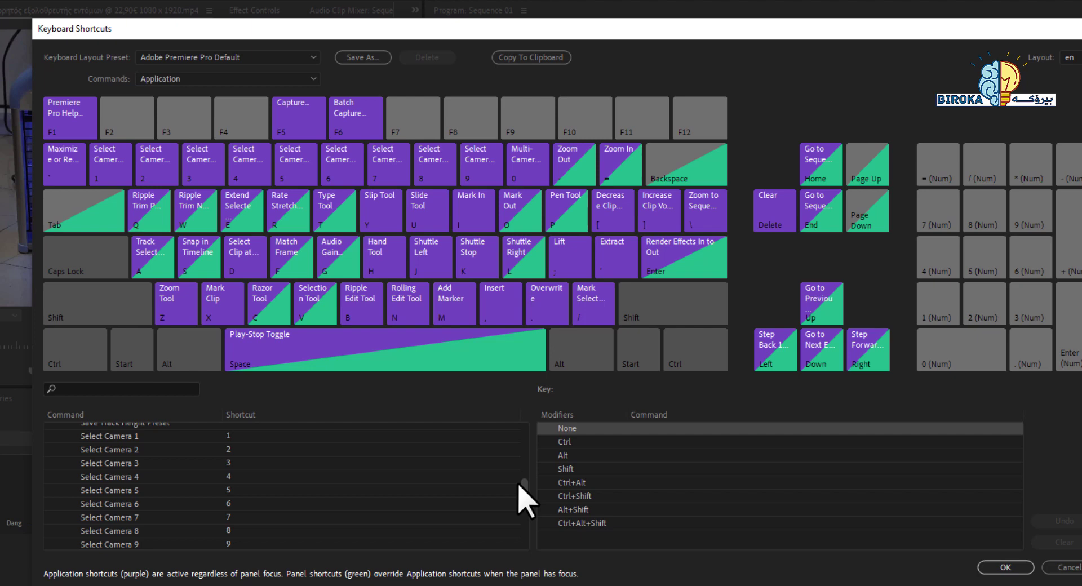
left_click_drag(520, 484, 522, 506)
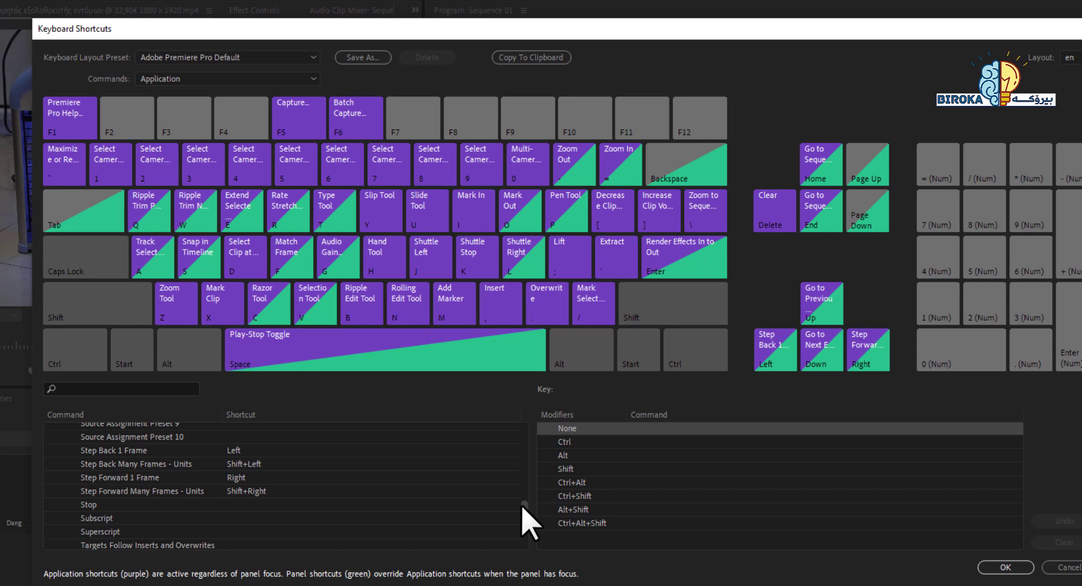
left_click_drag(522, 506, 512, 536)
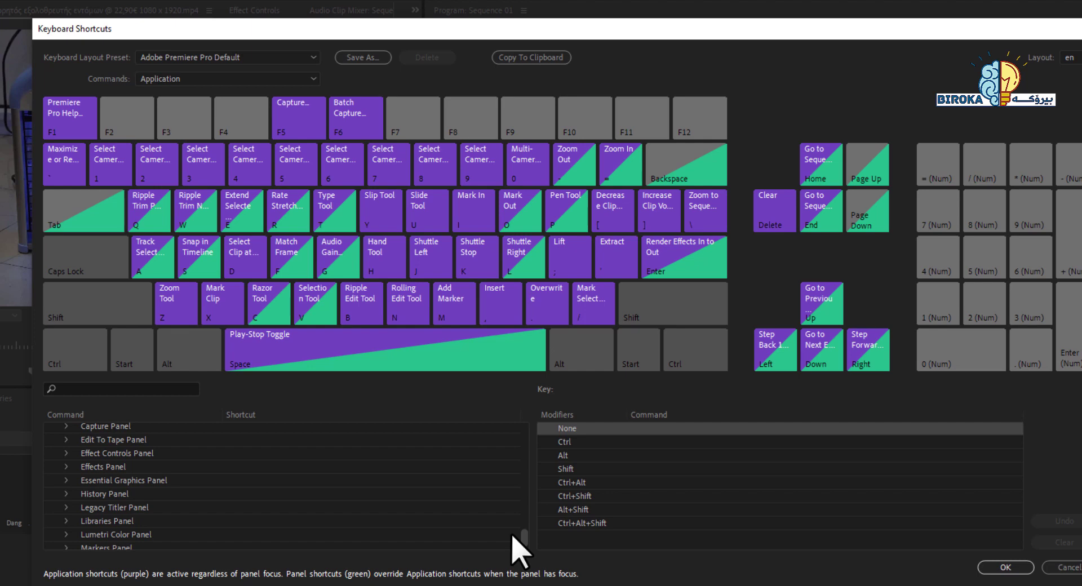
scroll(513, 536, "down", 10)
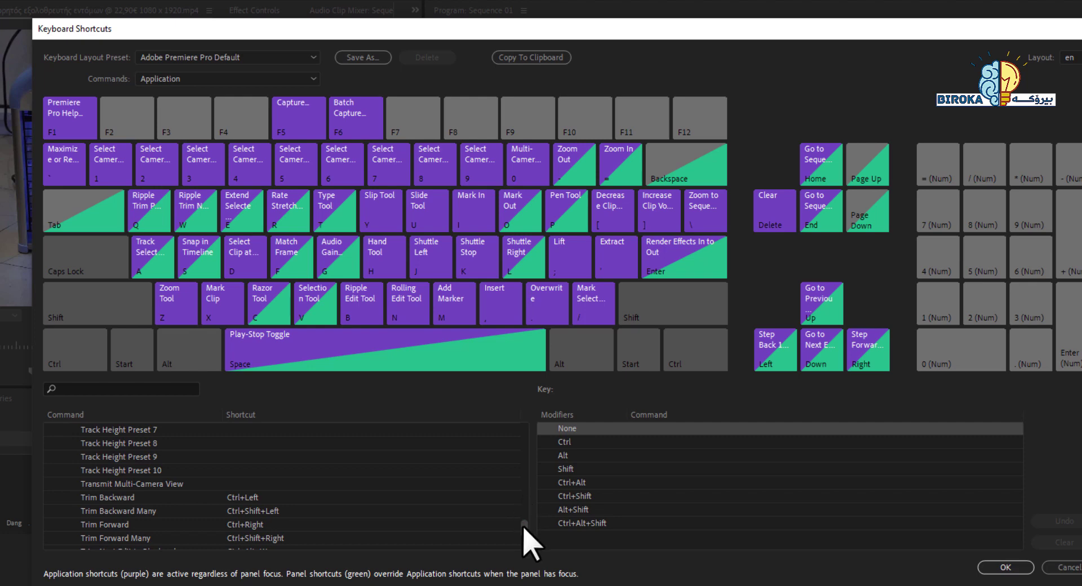
mouse_move(523, 527)
left_mouse_down()
mouse_move(519, 428)
mouse_move(523, 500)
mouse_move(552, 499)
mouse_move(557, 517)
mouse_move(545, 423)
left_mouse_up()
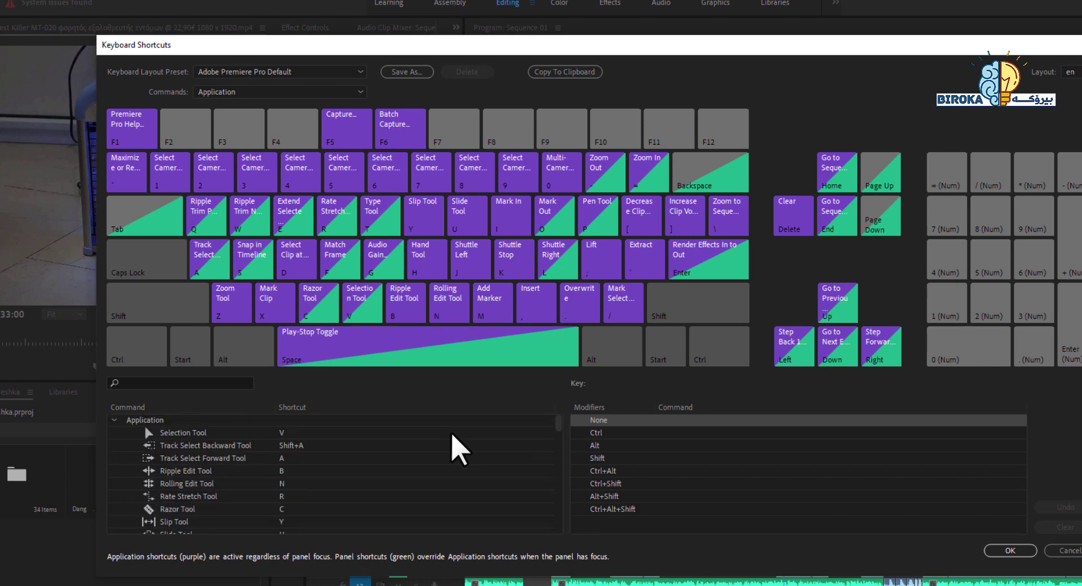
left_click(142, 383)
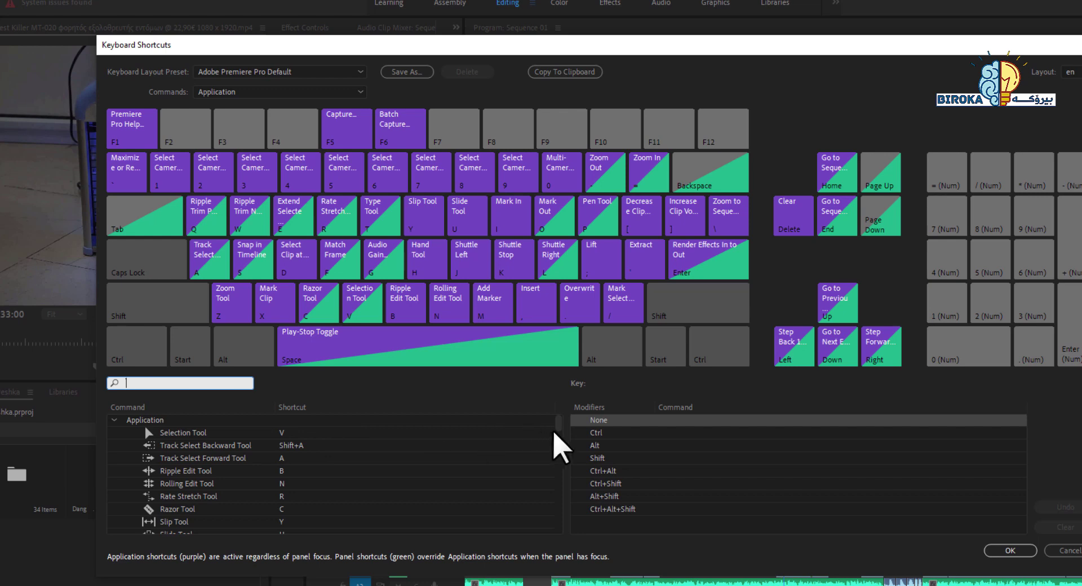
- Switch the keyboard layout preset to Adobe Premiere Pro CS 6 and Avid Media Composer 5, and return it to Adobe Premiere Pro Default
mouse_move(558, 427)
left_mouse_down()
mouse_move(555, 534)
mouse_move(556, 424)
left_mouse_up()
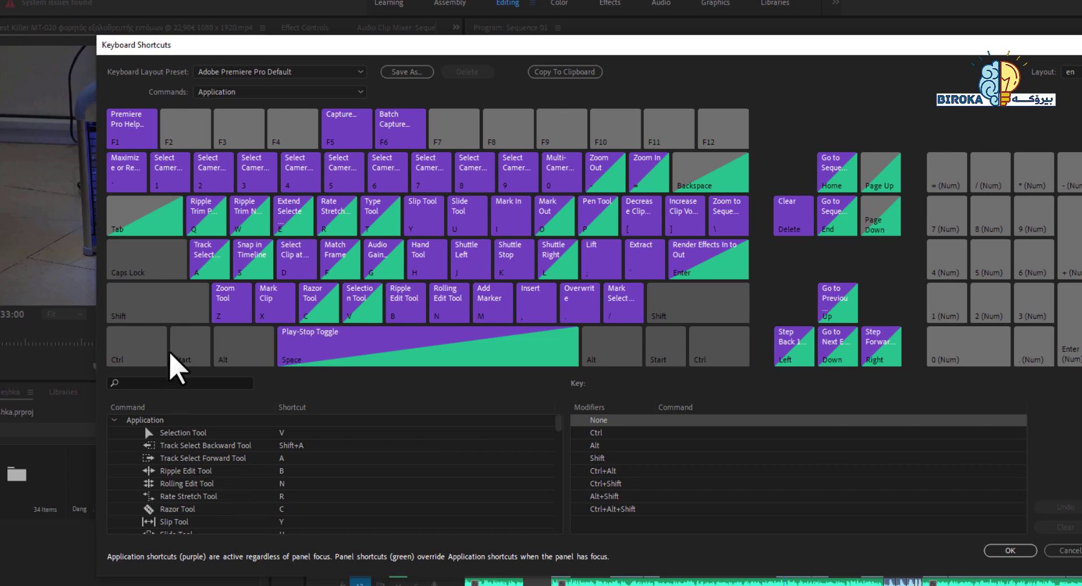
left_click_drag(282, 50, 322, 96)
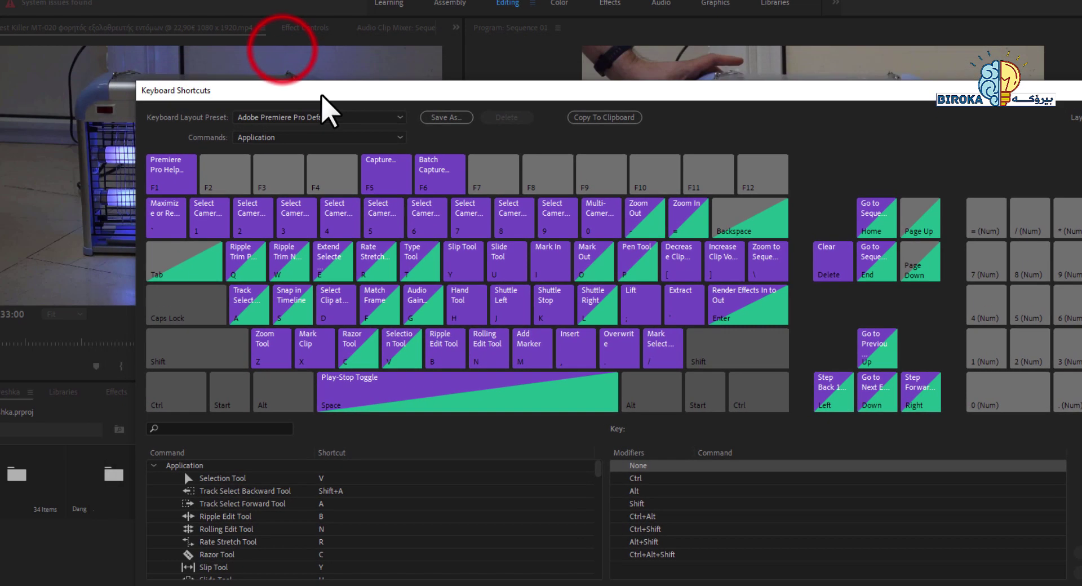
left_click(278, 117)
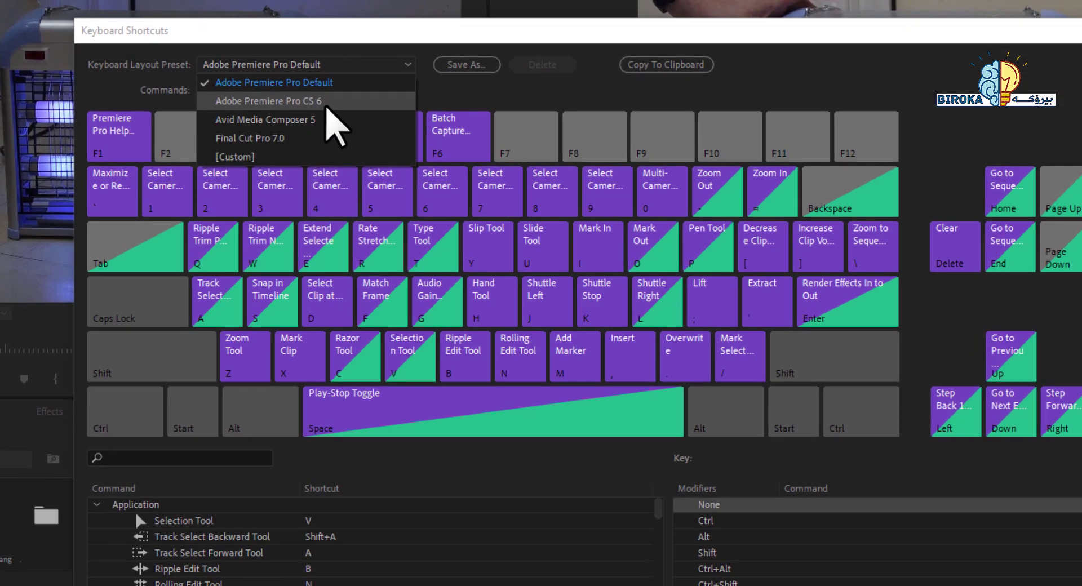
left_click(327, 103)
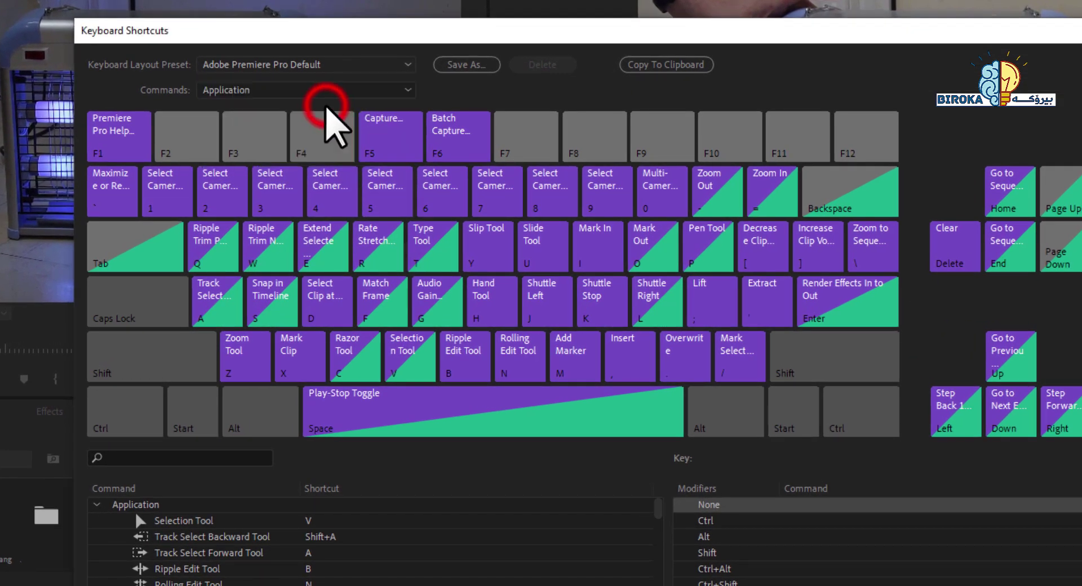
left_click(359, 66)
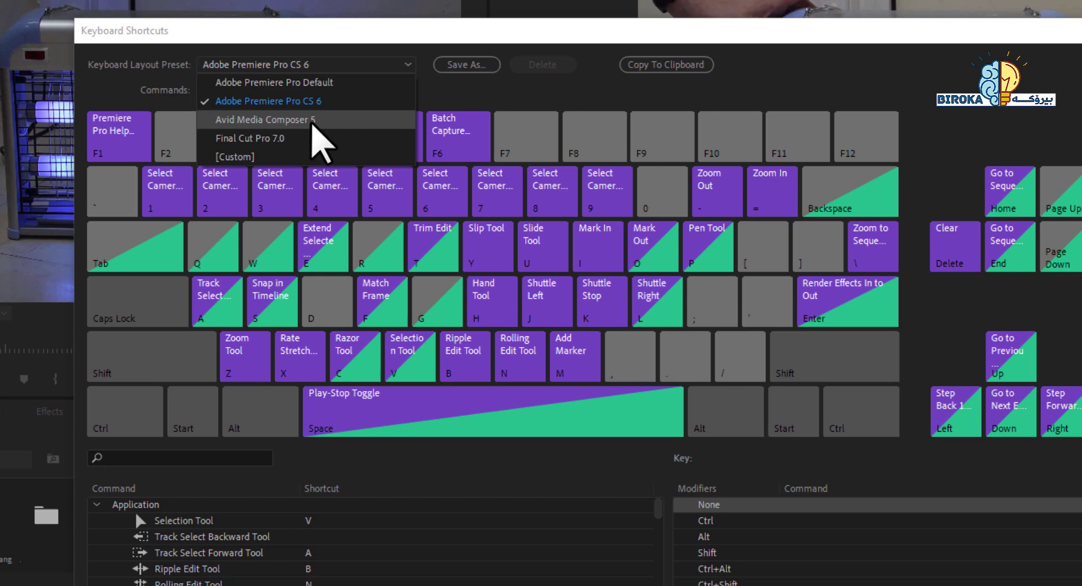
left_click(312, 120)
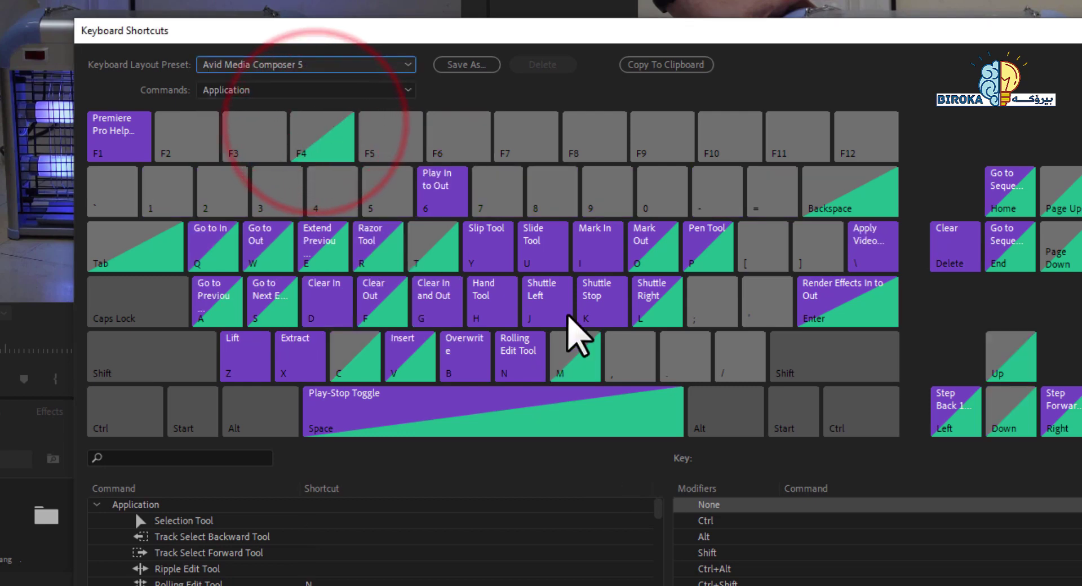
left_click(281, 65)
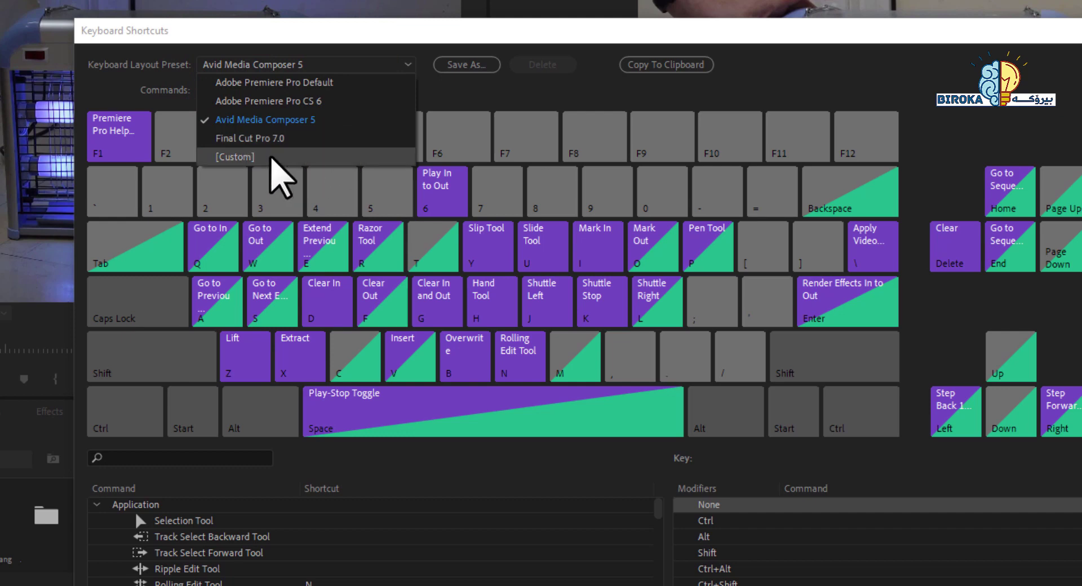
left_click(298, 83)
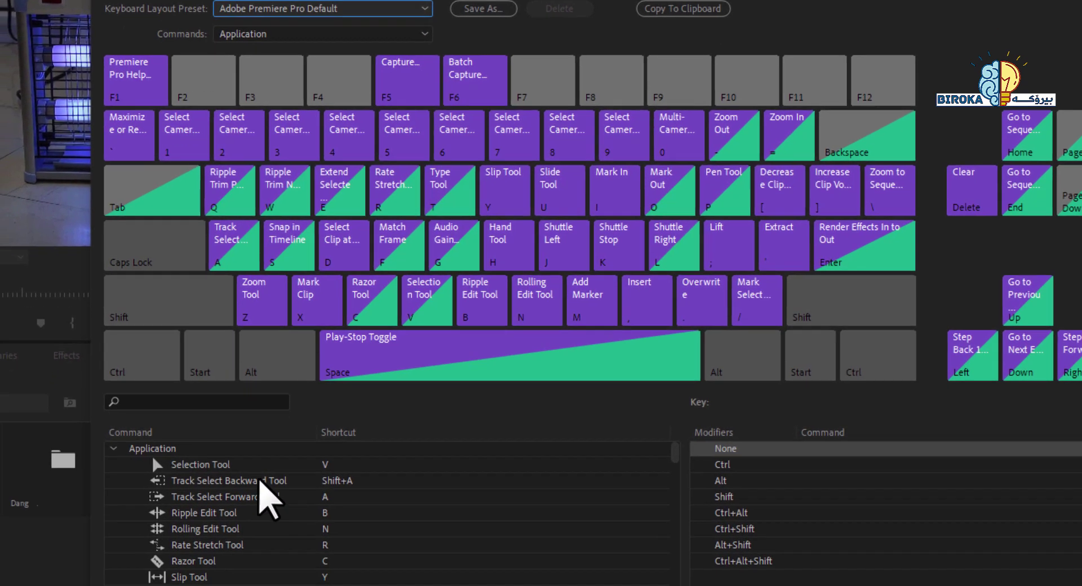
- Search the shortcut commands for "marke" and examine the shortcuts assigned to Add Marker and Go to Next Marker
left_click(197, 401)
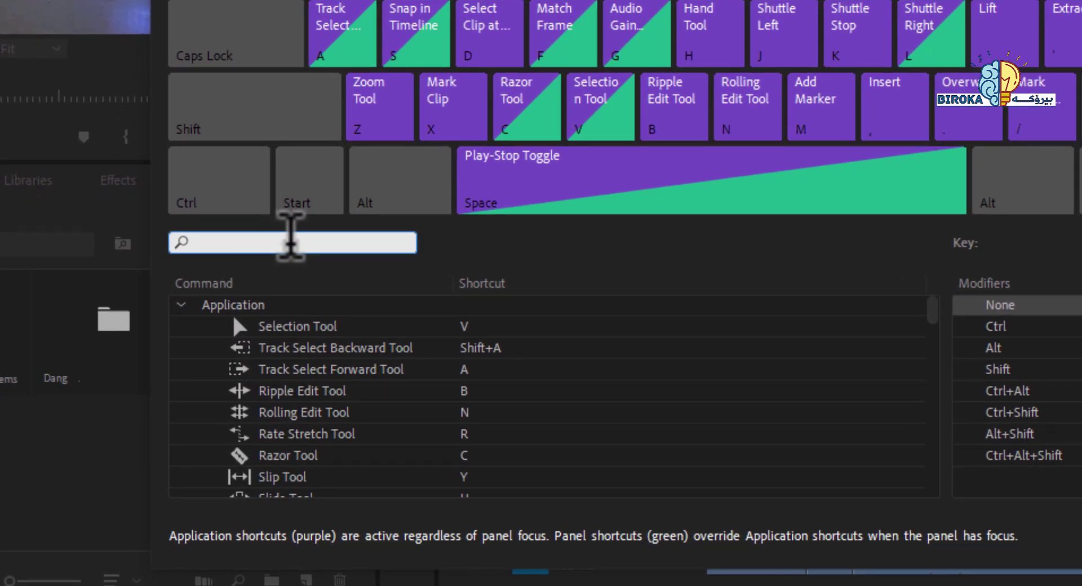
type("mark")
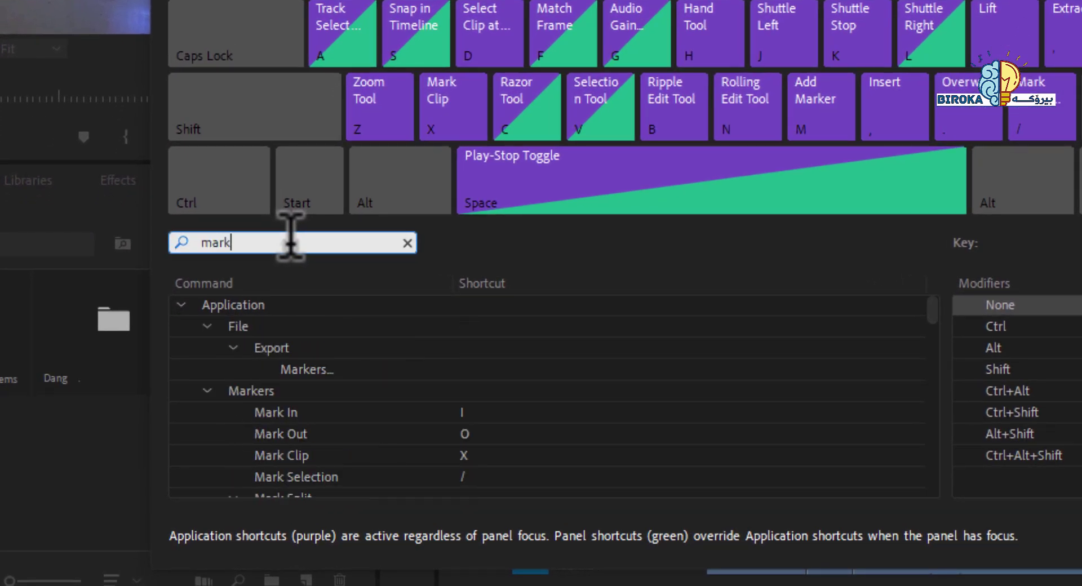
type("e")
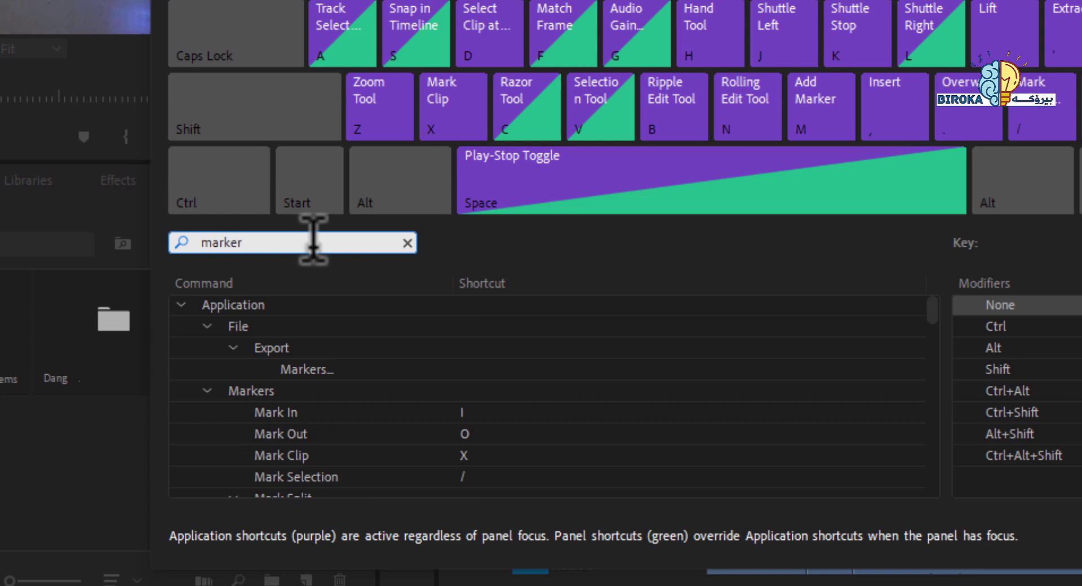
left_click_drag(933, 307, 948, 367)
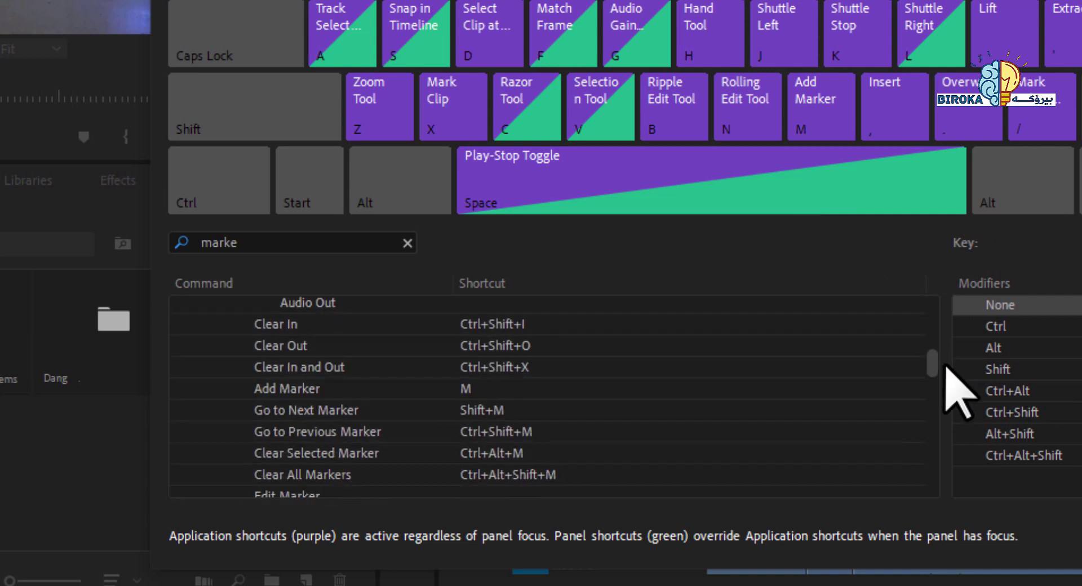
left_click(470, 388)
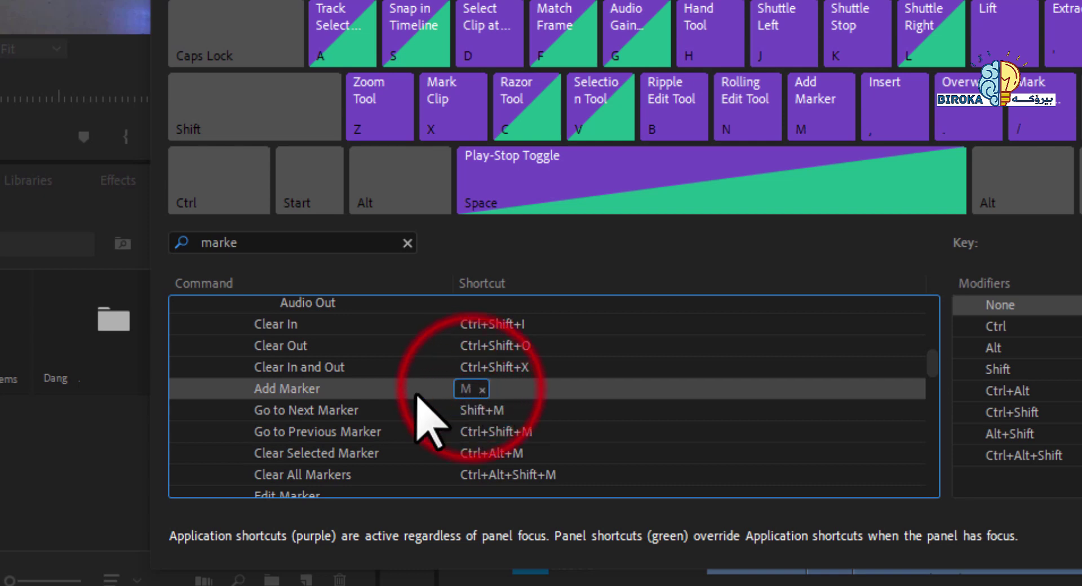
left_click(310, 394)
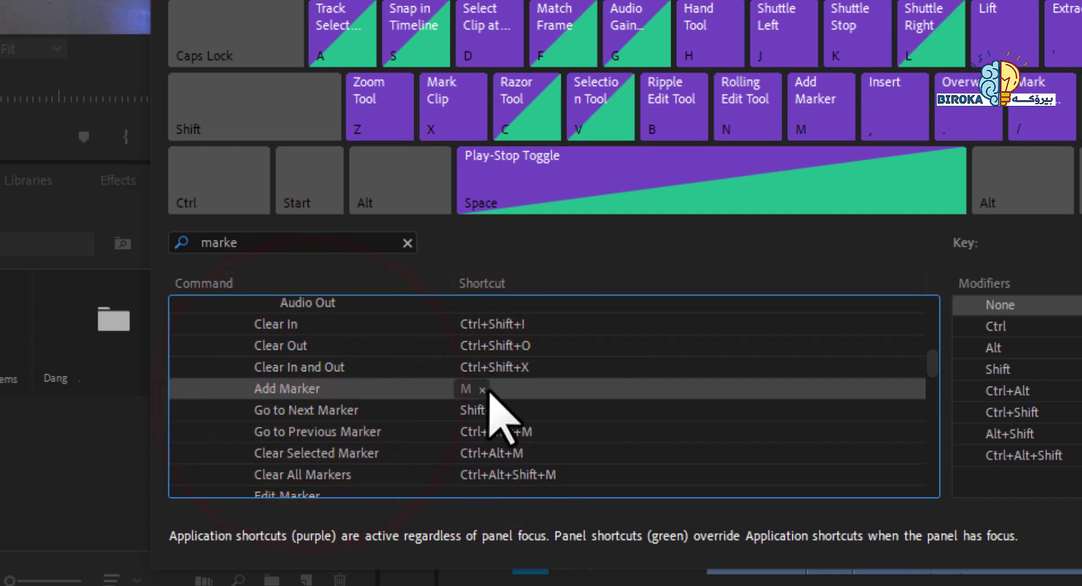
left_click(473, 414)
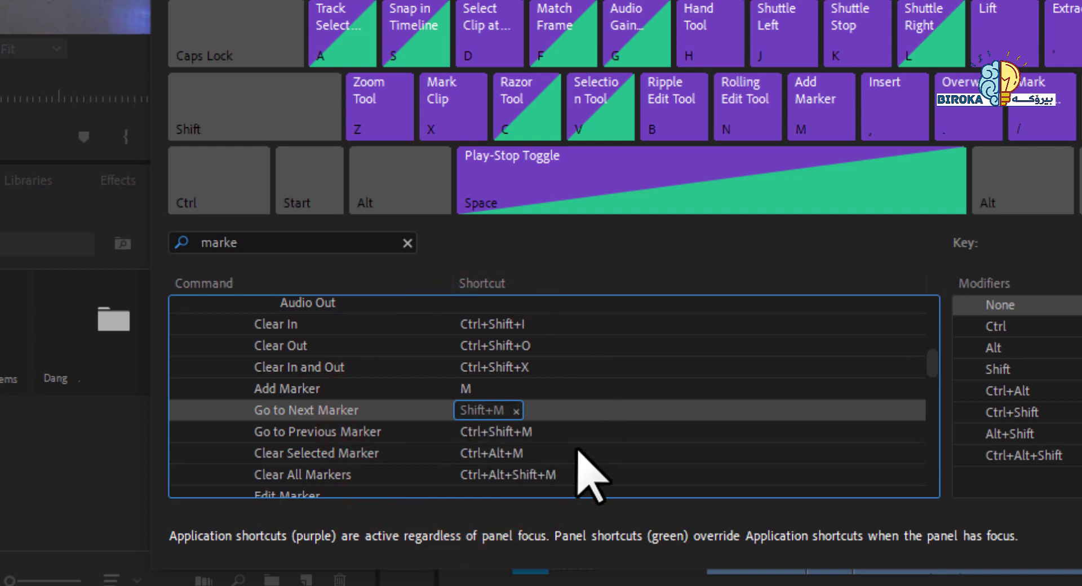
mouse_move(936, 360)
left_mouse_down()
mouse_move(931, 410)
mouse_move(930, 327)
left_mouse_up()
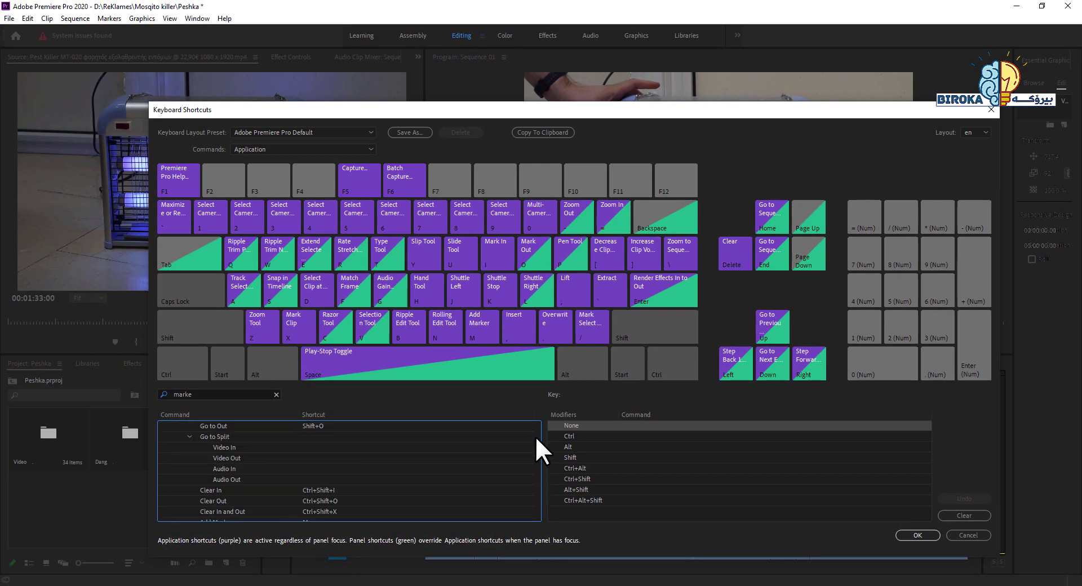
- Search the shortcut commands for "trim", review the assigned shortcuts, and close the keyboard shortcuts editor
double_click(205, 394)
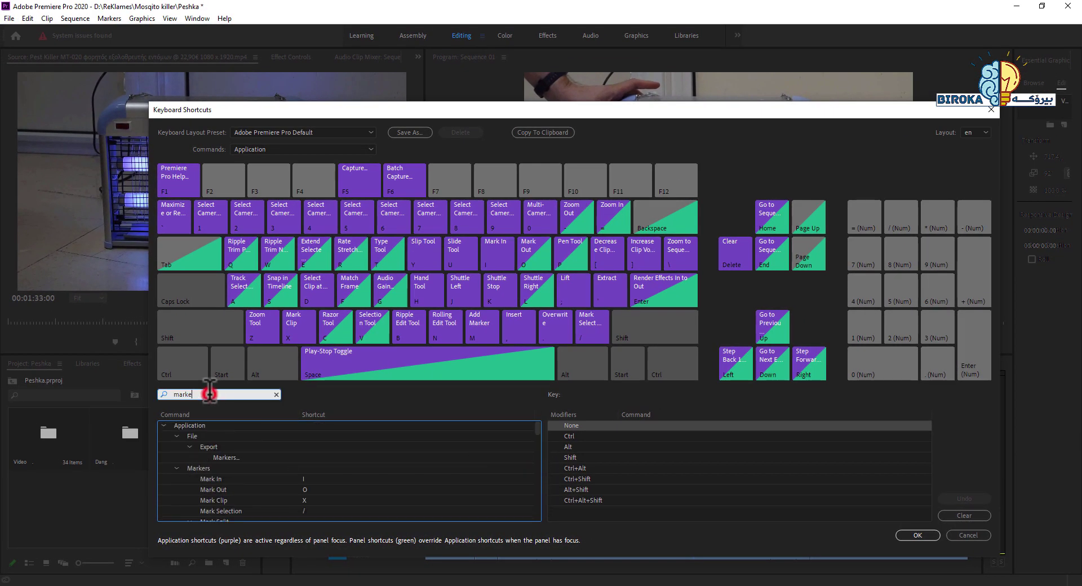
type("trim")
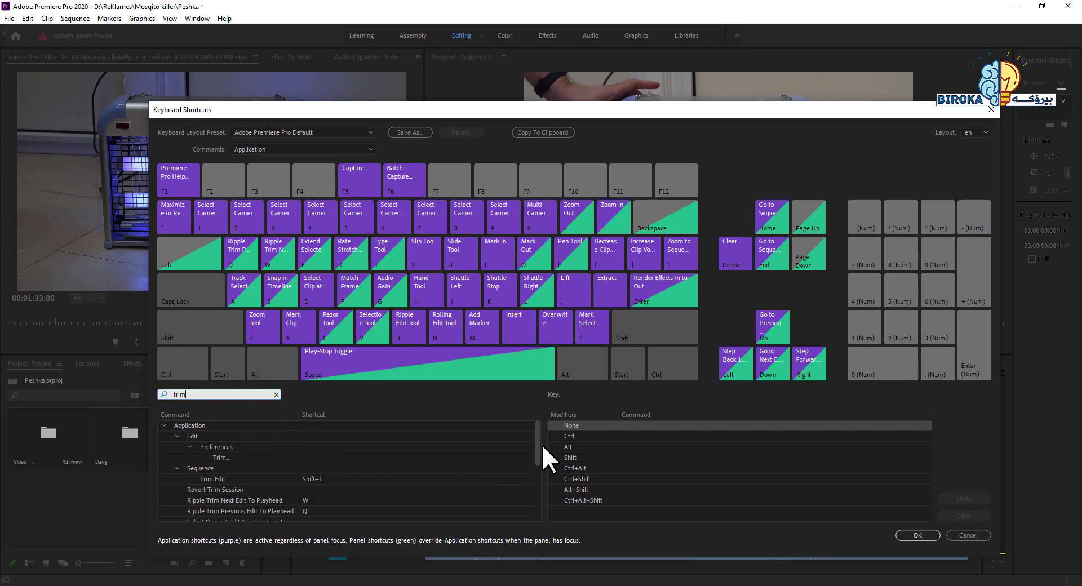
left_click_drag(543, 446, 536, 460)
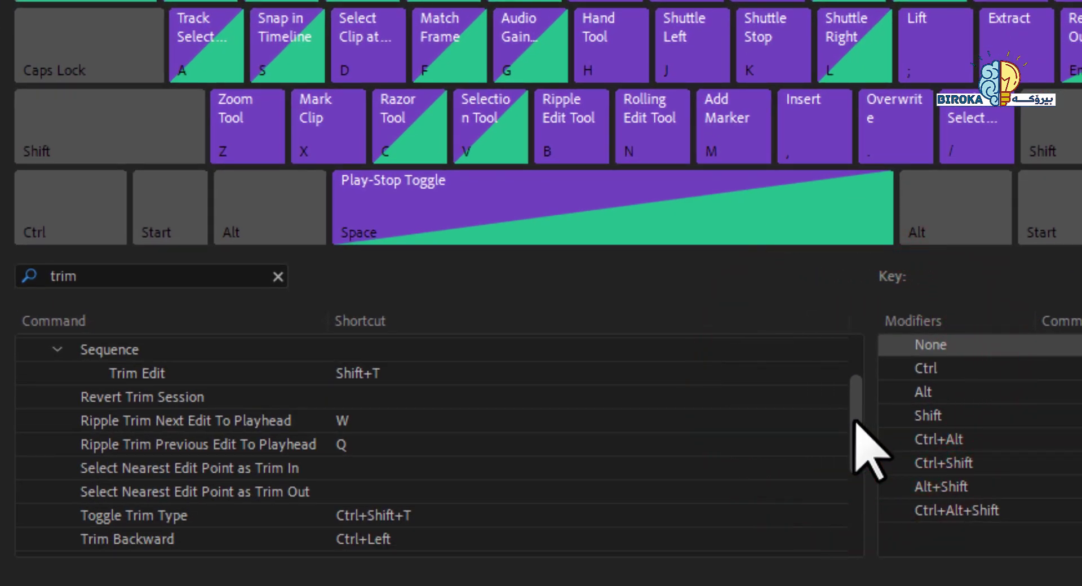
left_click_drag(856, 421, 792, 434)
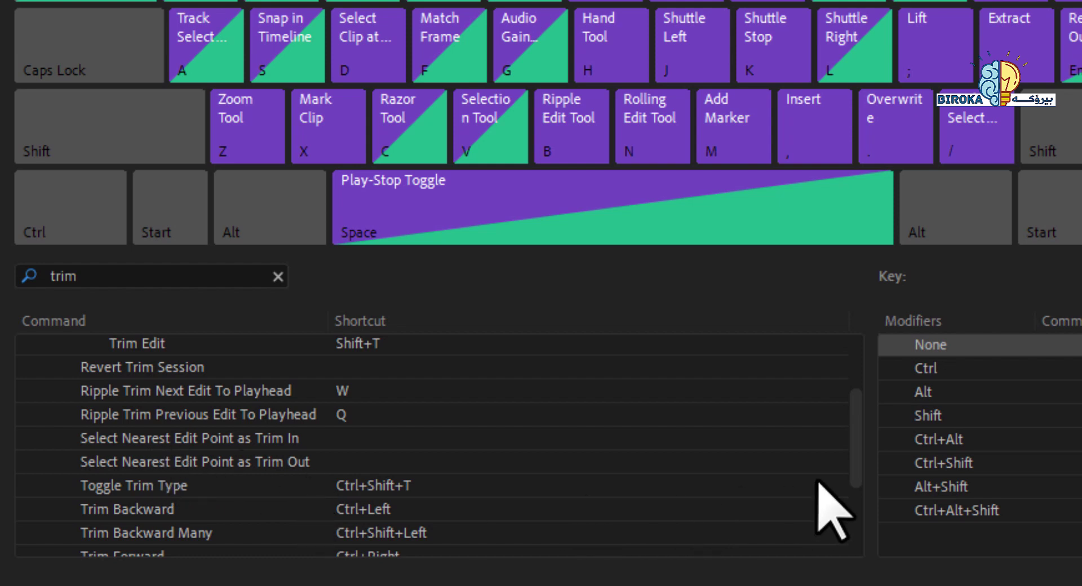
left_click_drag(861, 431, 872, 538)
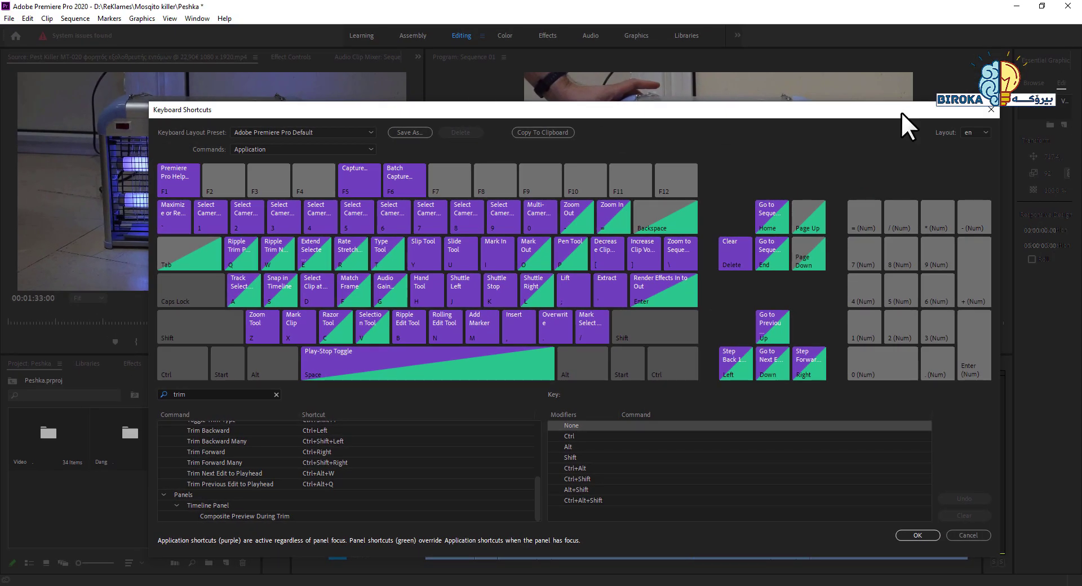
left_click(992, 109)
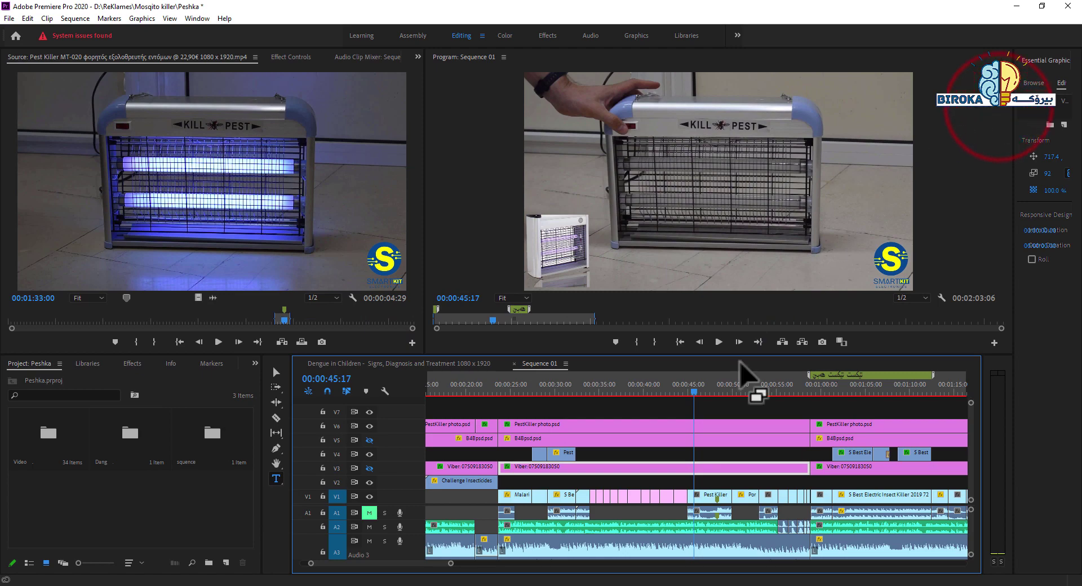
- Turn off Linked Selection to select single clips on tracks V3, A3, A2 and A1, and turn Linked Selection back on
left_click(714, 453)
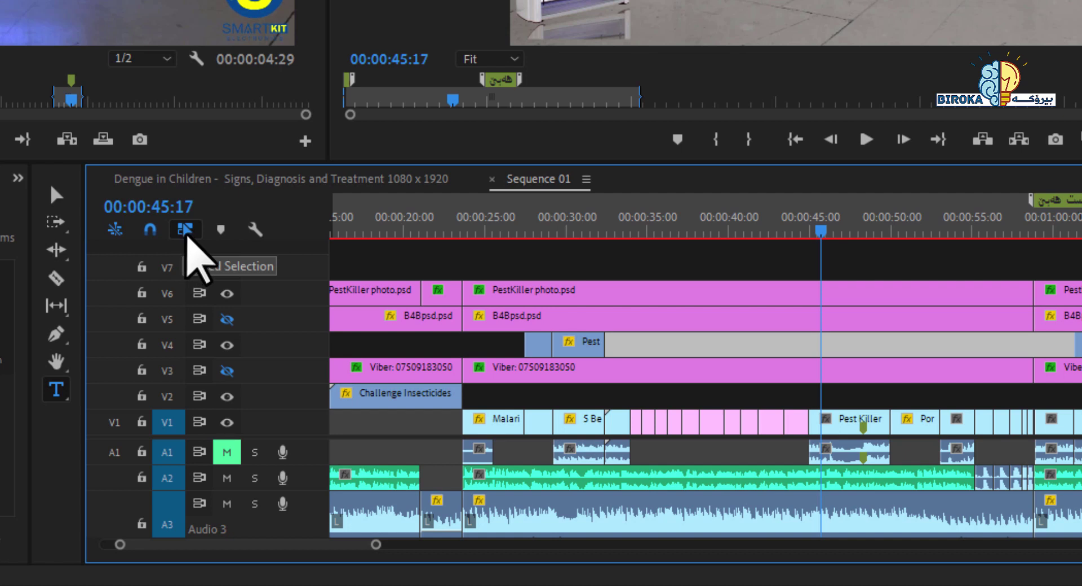
left_click(186, 232)
left_click(663, 364)
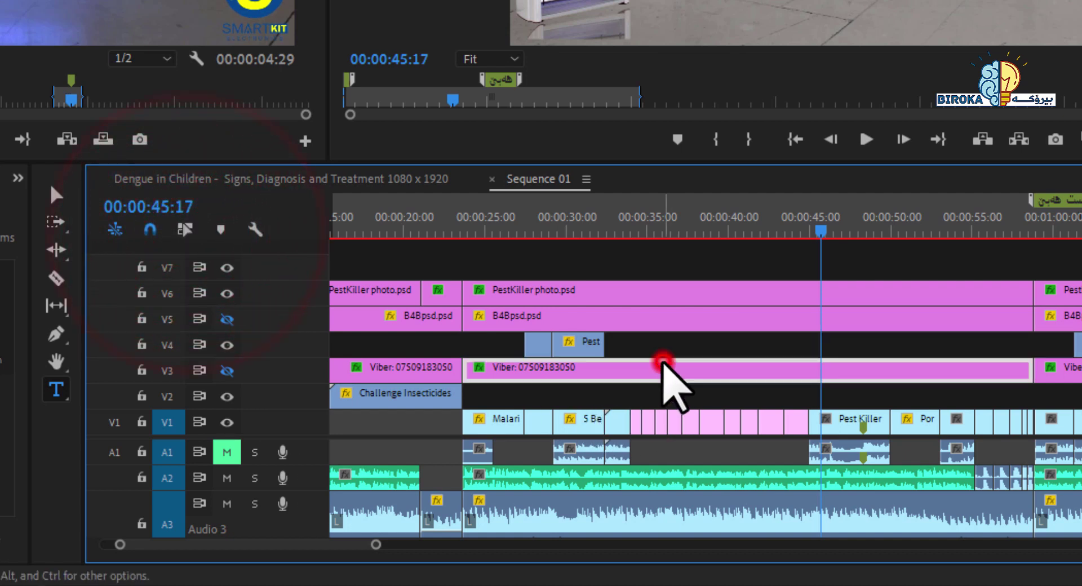
left_click(716, 496)
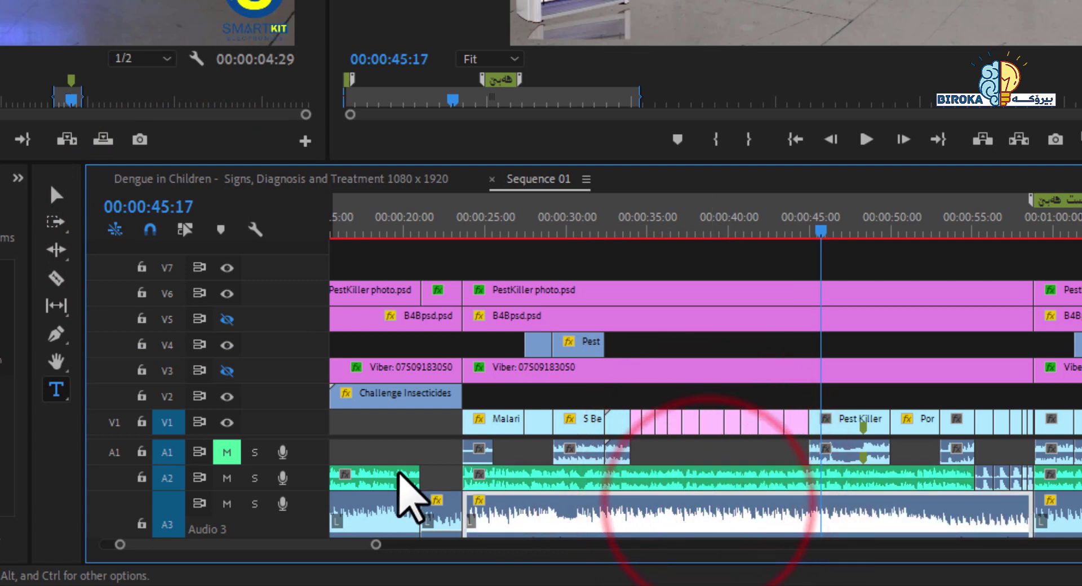
left_click(393, 478)
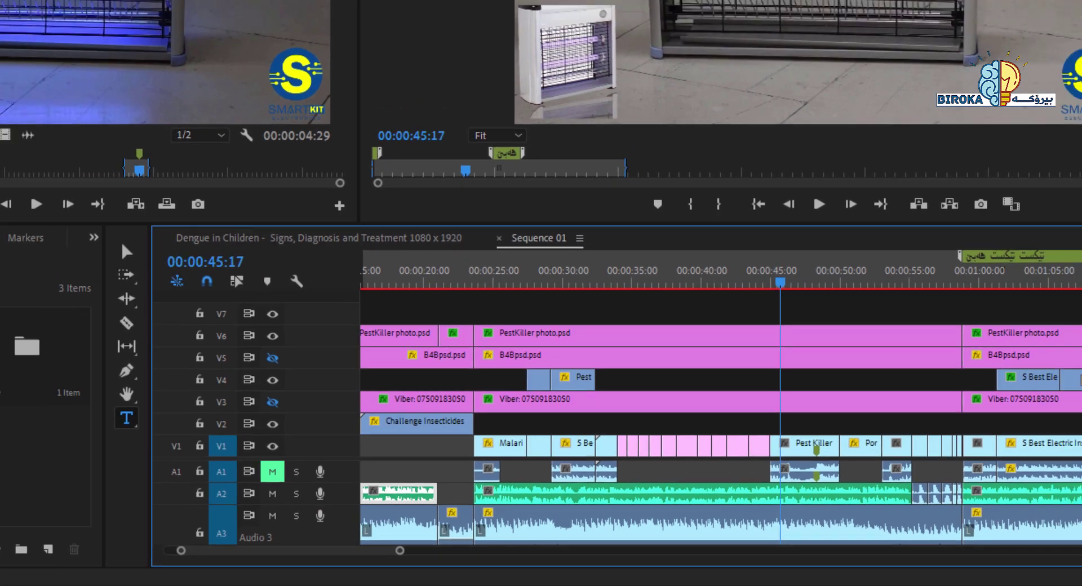
left_click(899, 493)
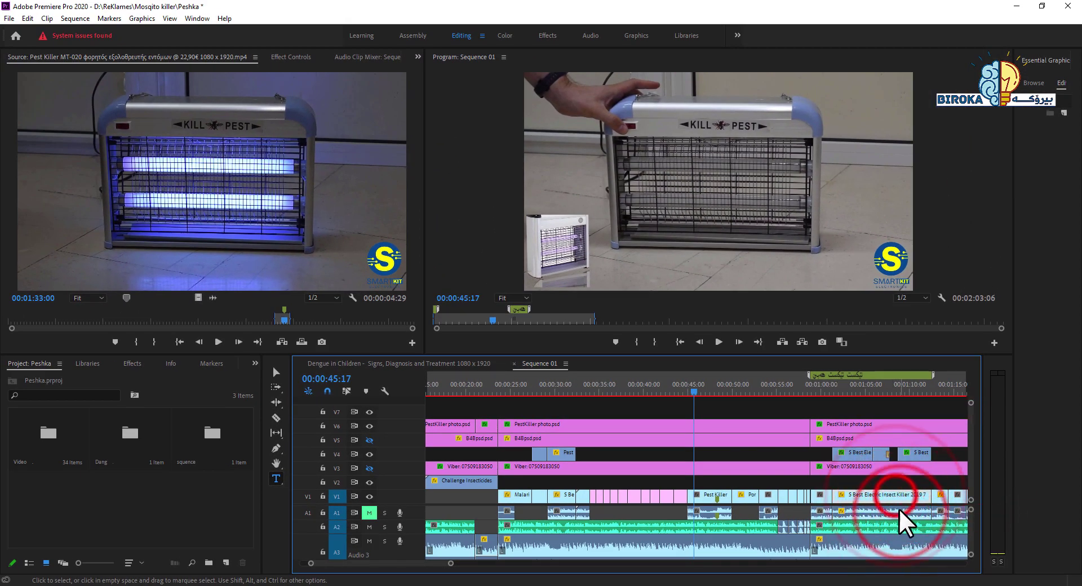
left_click(349, 391)
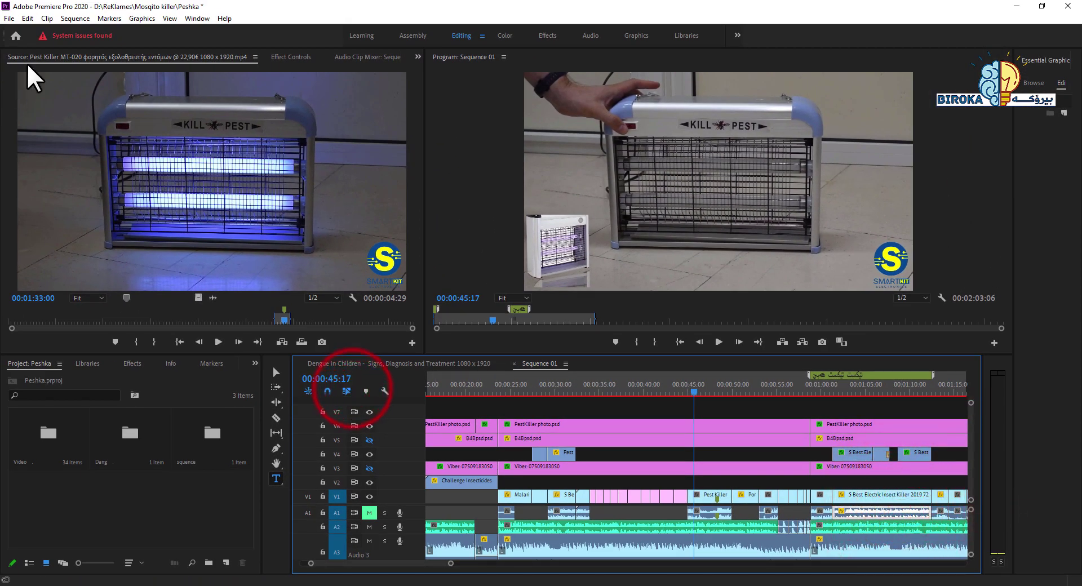
- Reopen the keyboard shortcuts editor and search its commands for "linked" to find Linked Selection
left_click(70, 18)
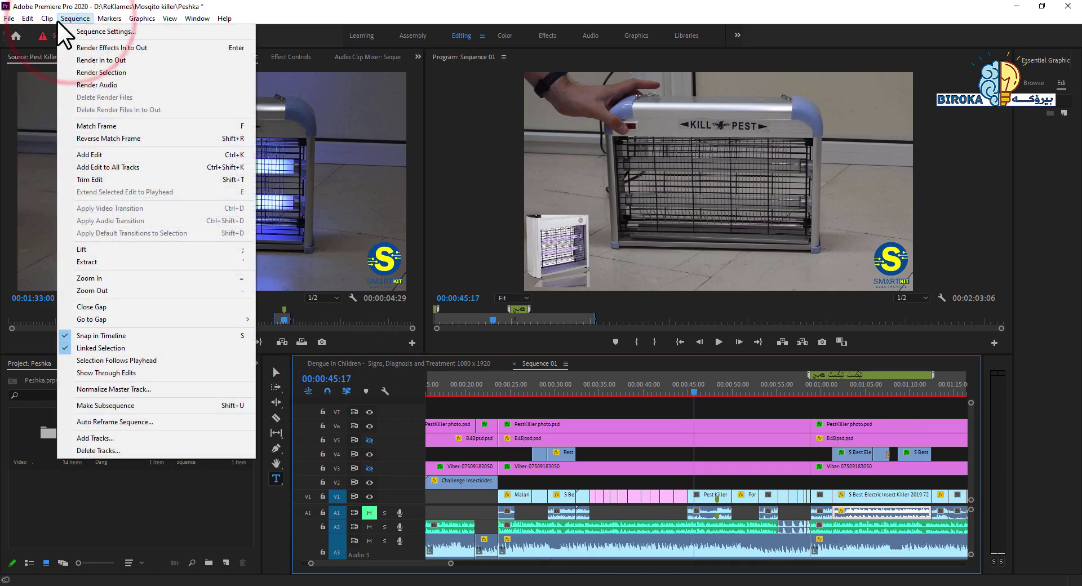
mouse_move(31, 22)
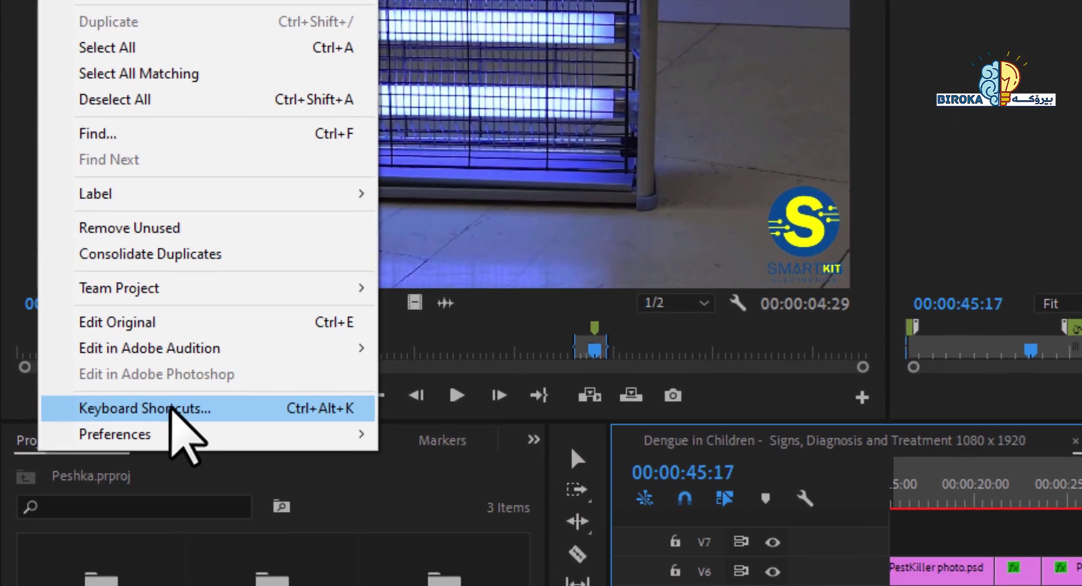
left_click(67, 349)
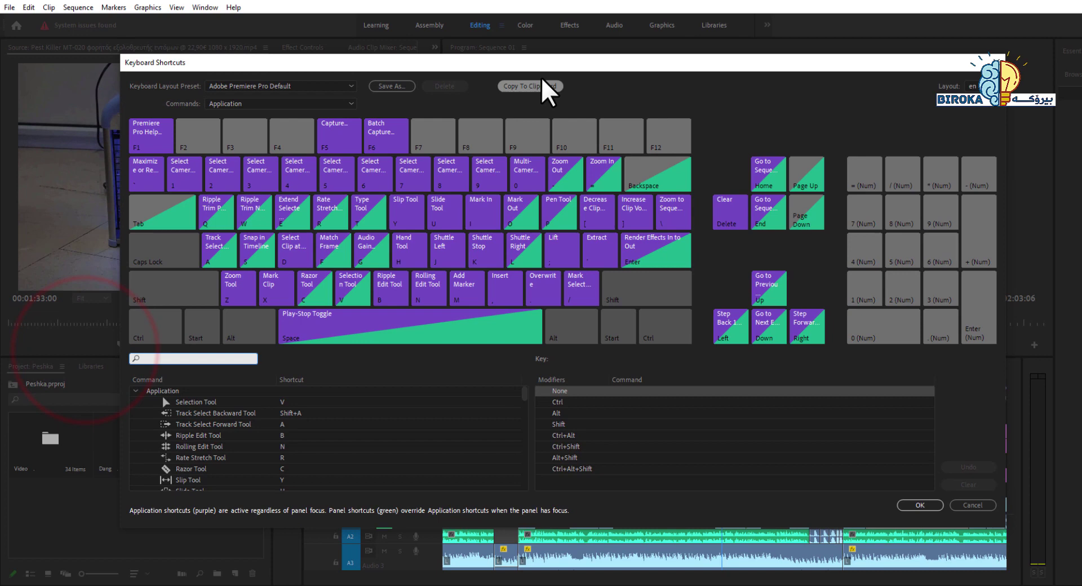
left_click_drag(602, 64, 661, 86)
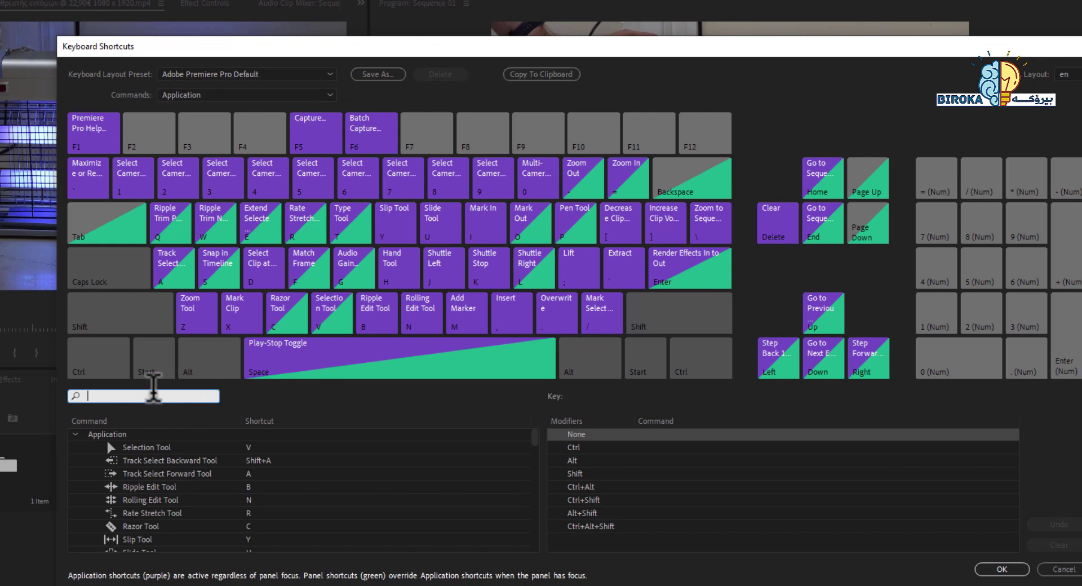
type("lin")
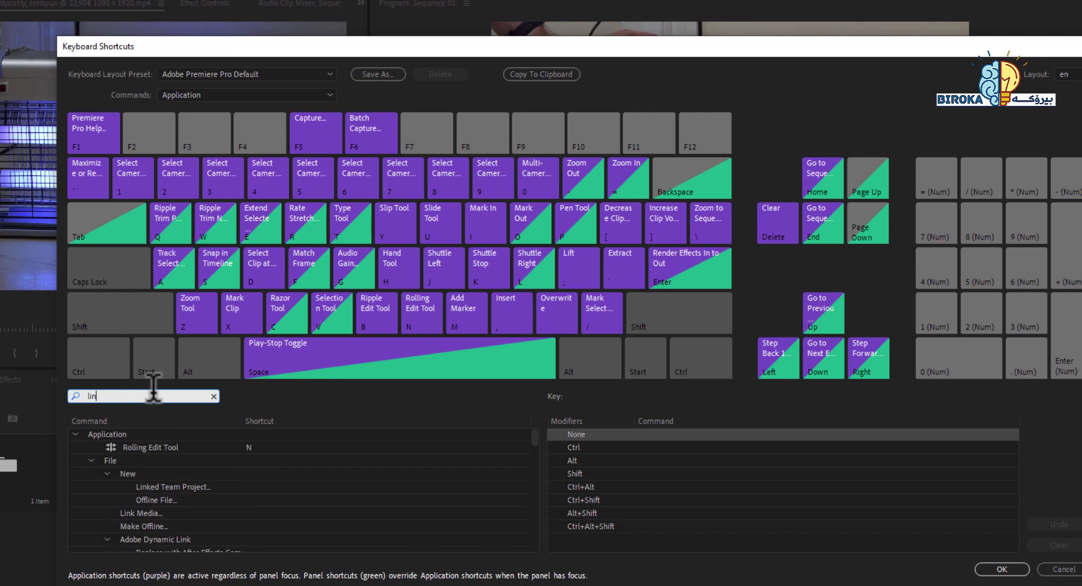
type("k")
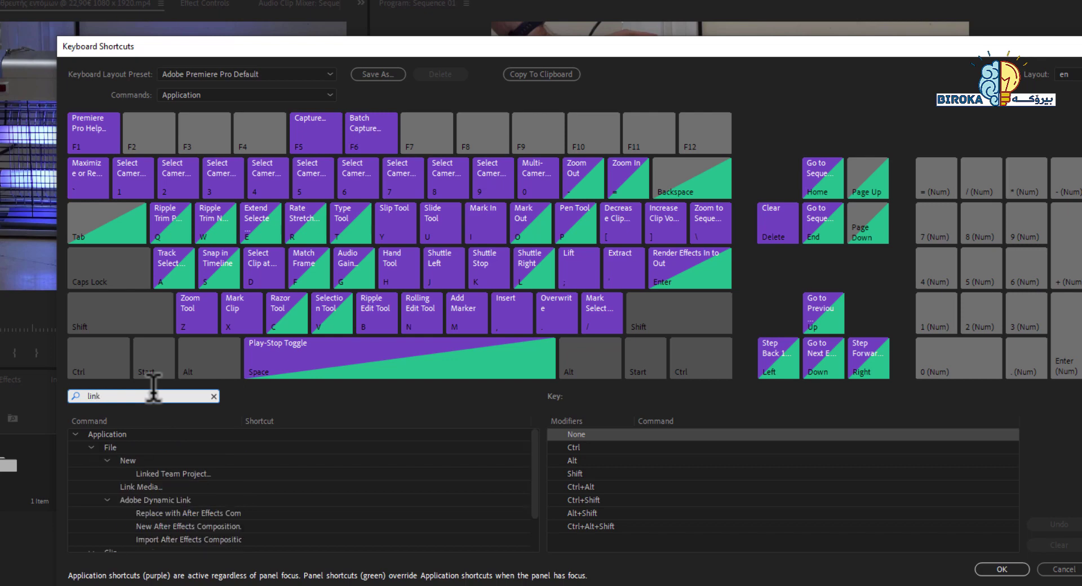
type("ed")
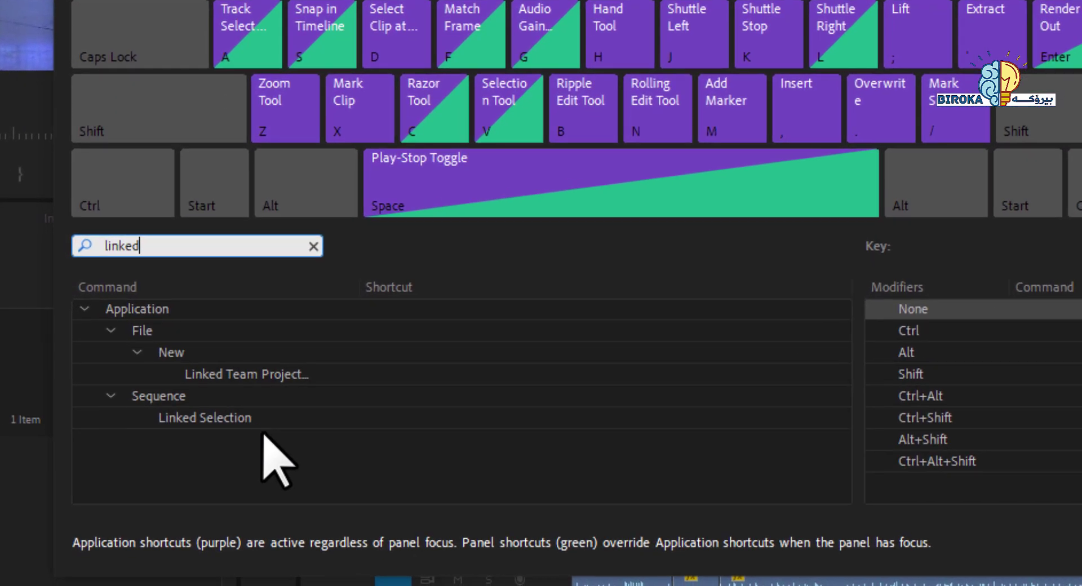
- Try L as the shortcut for the Linked Selection command, then remove the assignment
left_click(237, 418)
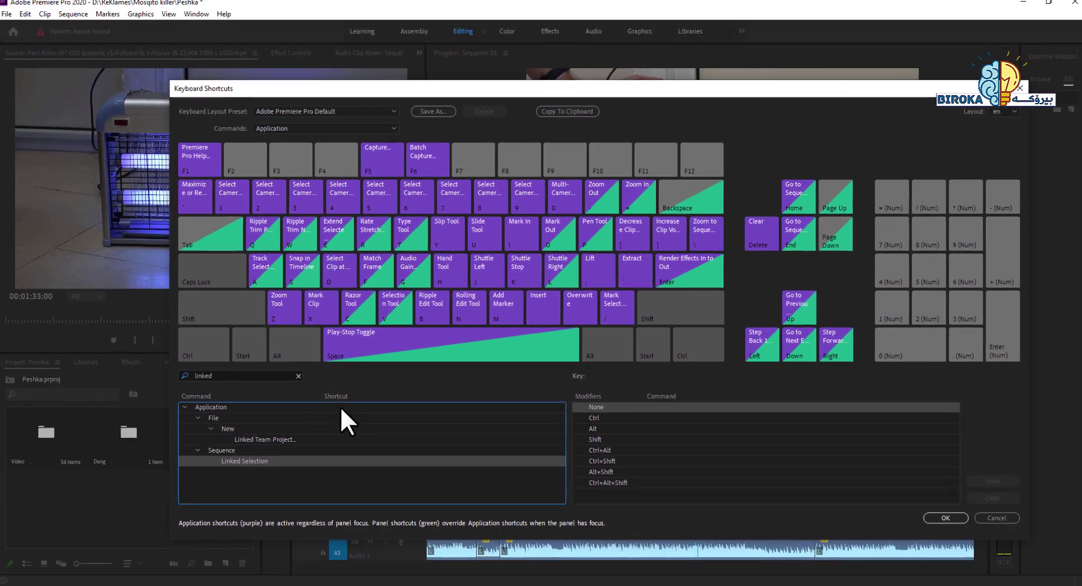
left_click(326, 461)
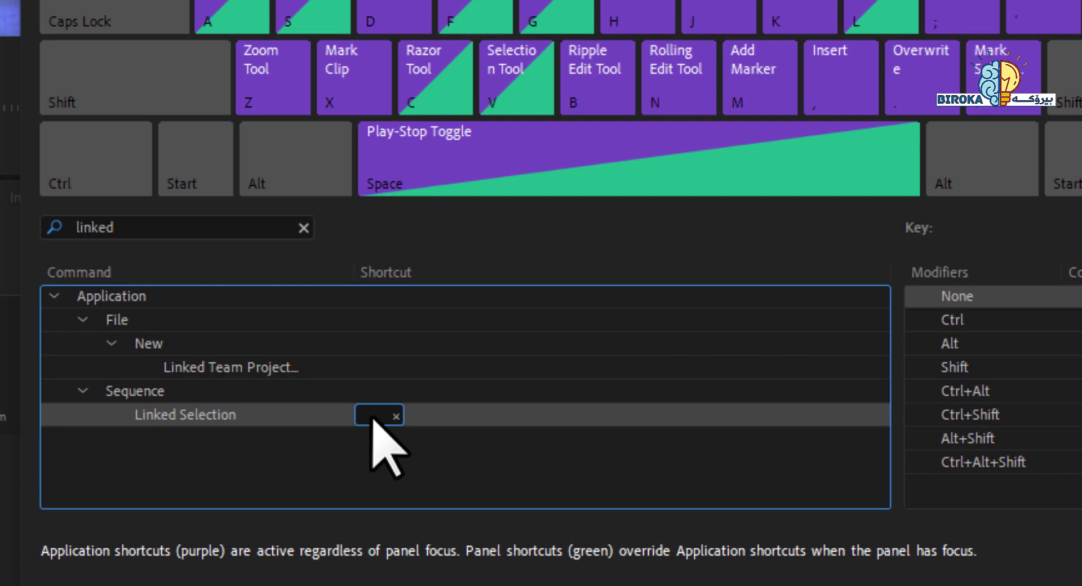
key("l")
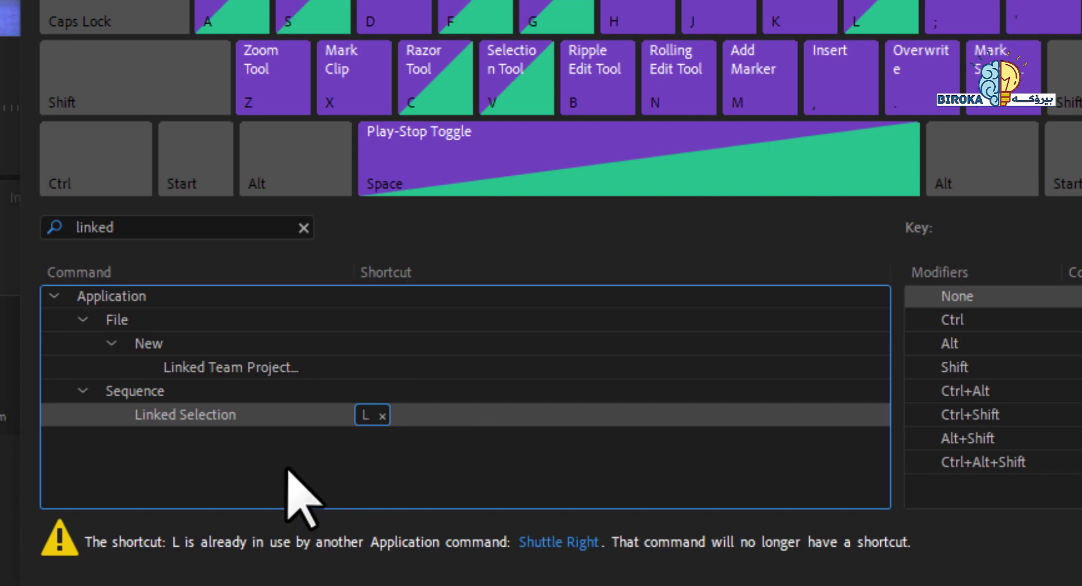
left_click(383, 416)
left_click(350, 415)
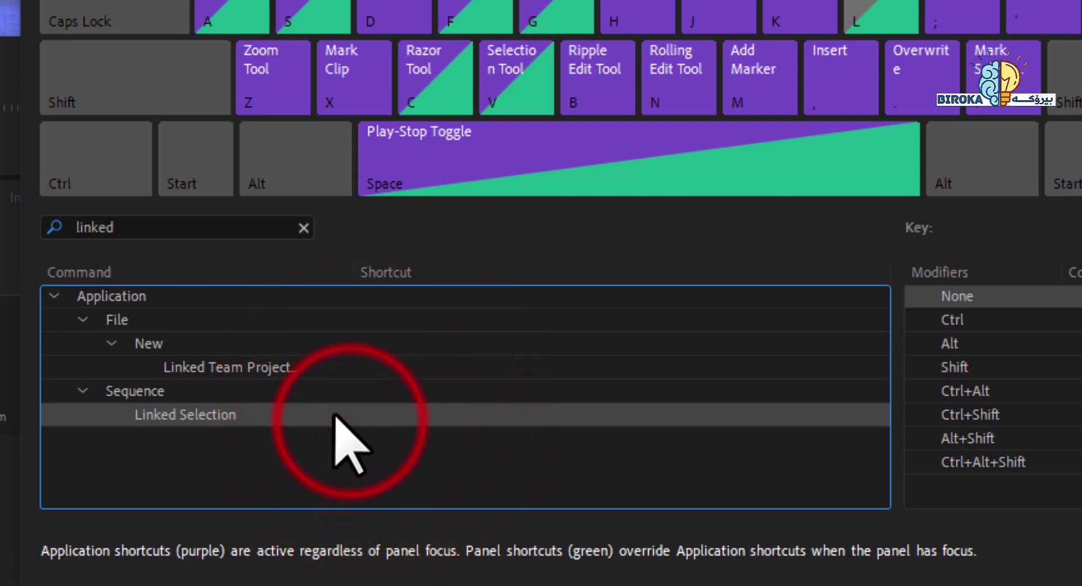
- Try Ctrl+L as the shortcut for Linked Selection, and clear it again
left_click(297, 405)
left_click(395, 418)
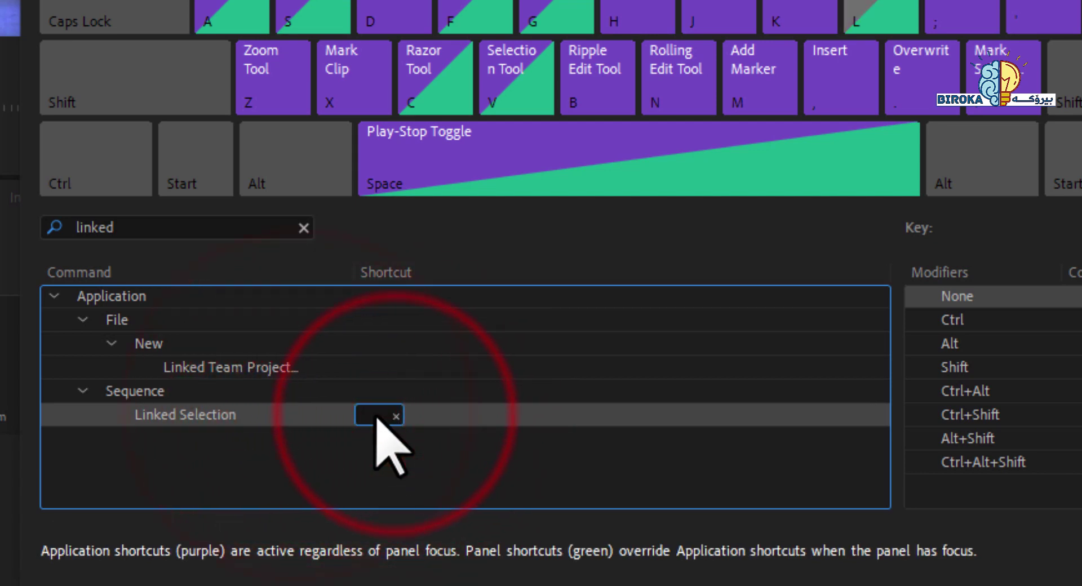
key("ctrl")
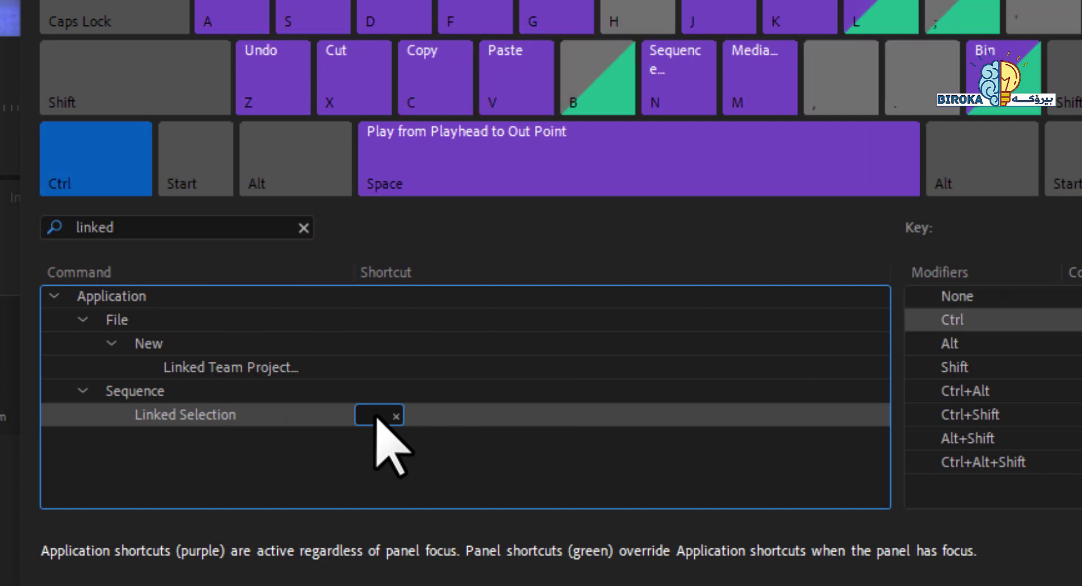
left_click(377, 417)
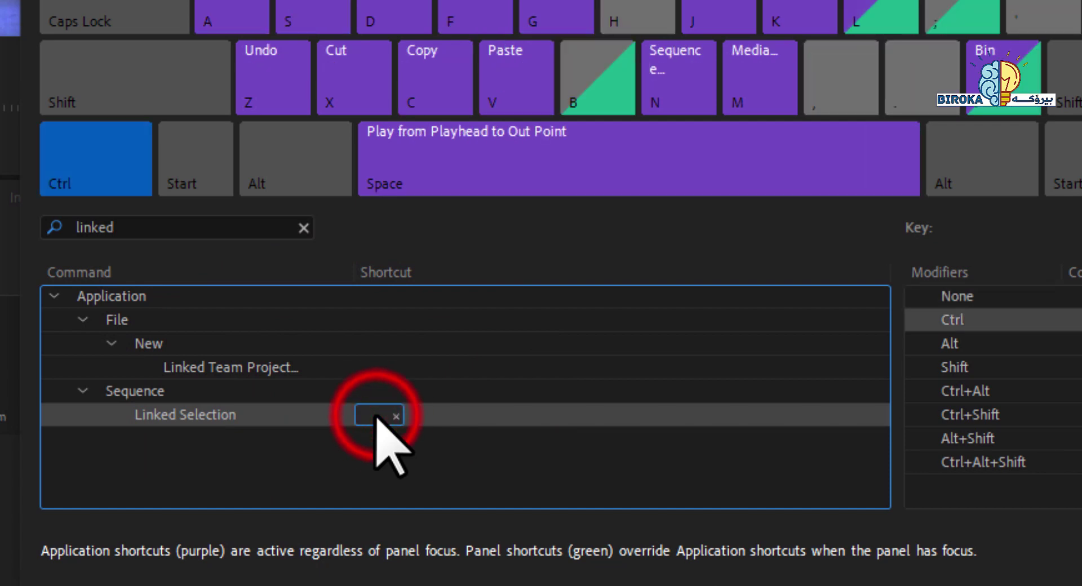
key("ctrl+l")
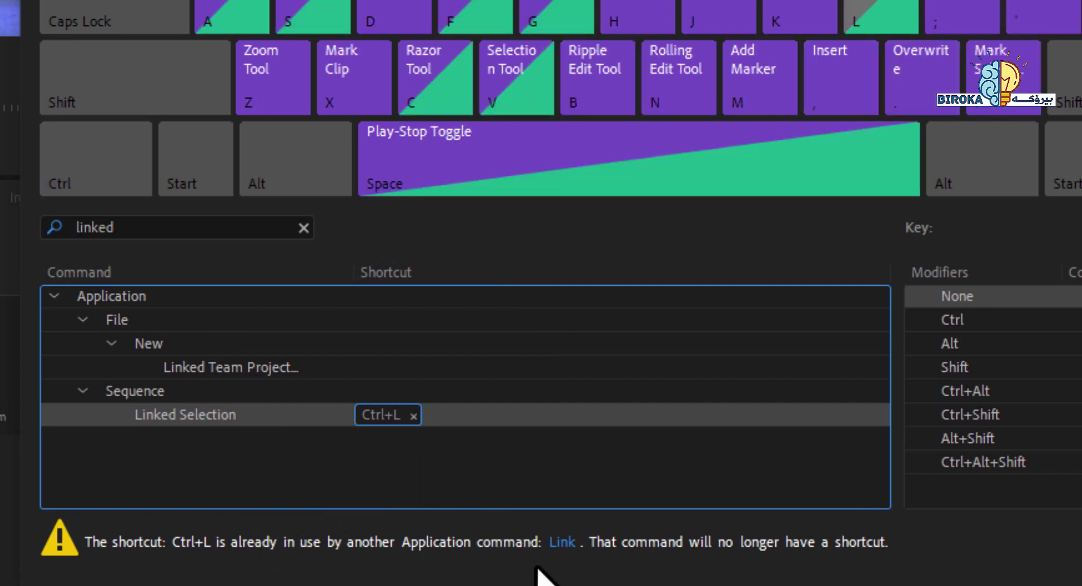
left_click(413, 416)
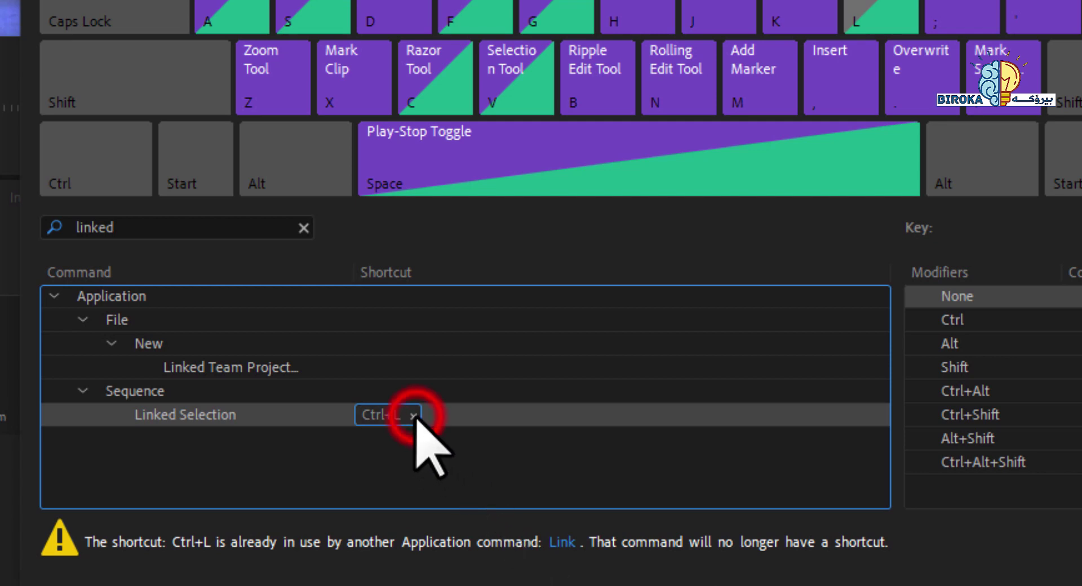
- Try Shift+L as the Linked Selection shortcut, and delete that assignment
left_click(389, 416)
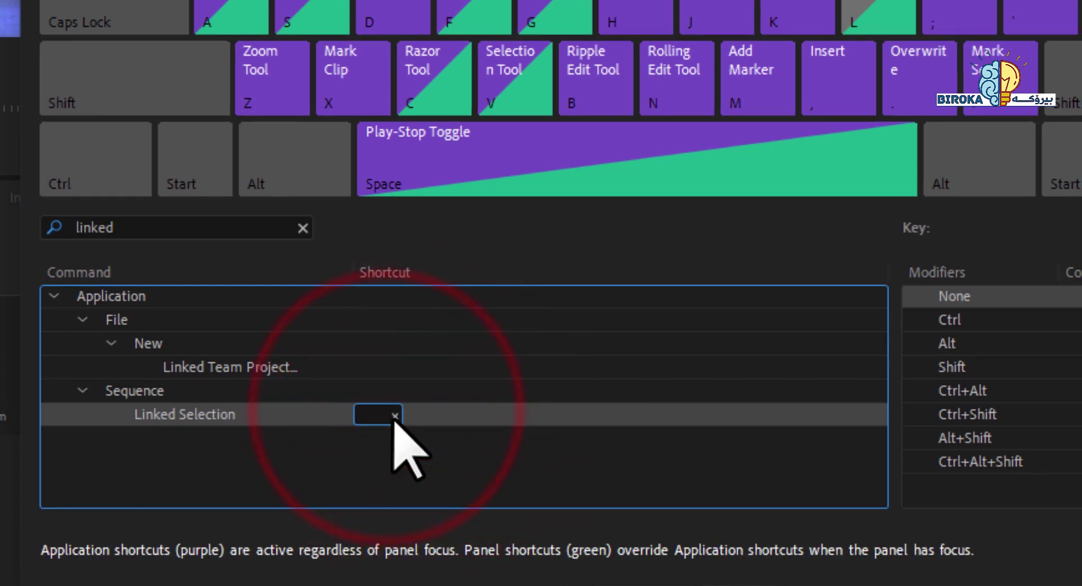
key("shift+l")
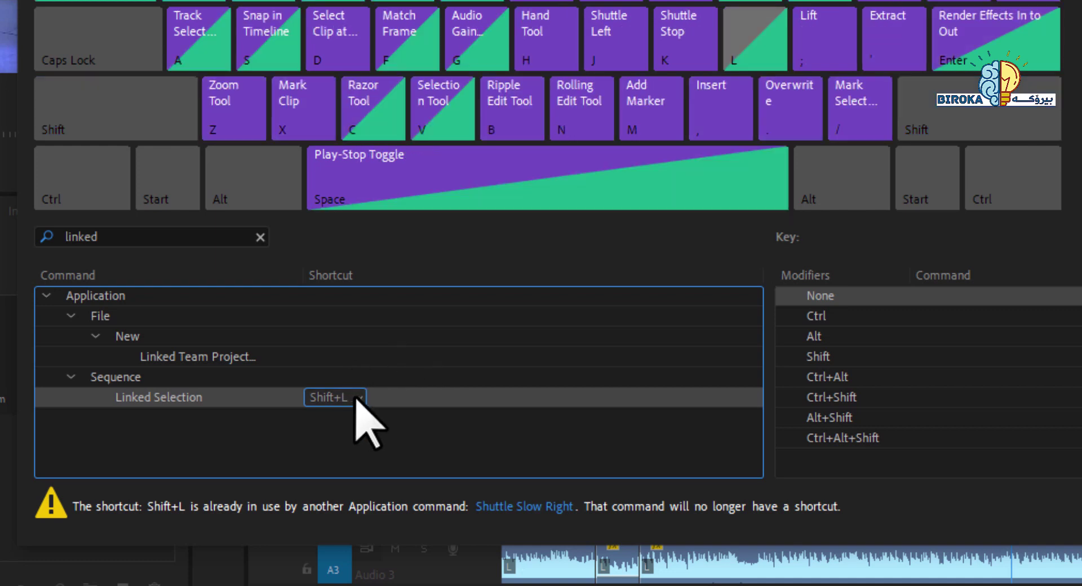
left_click(358, 397)
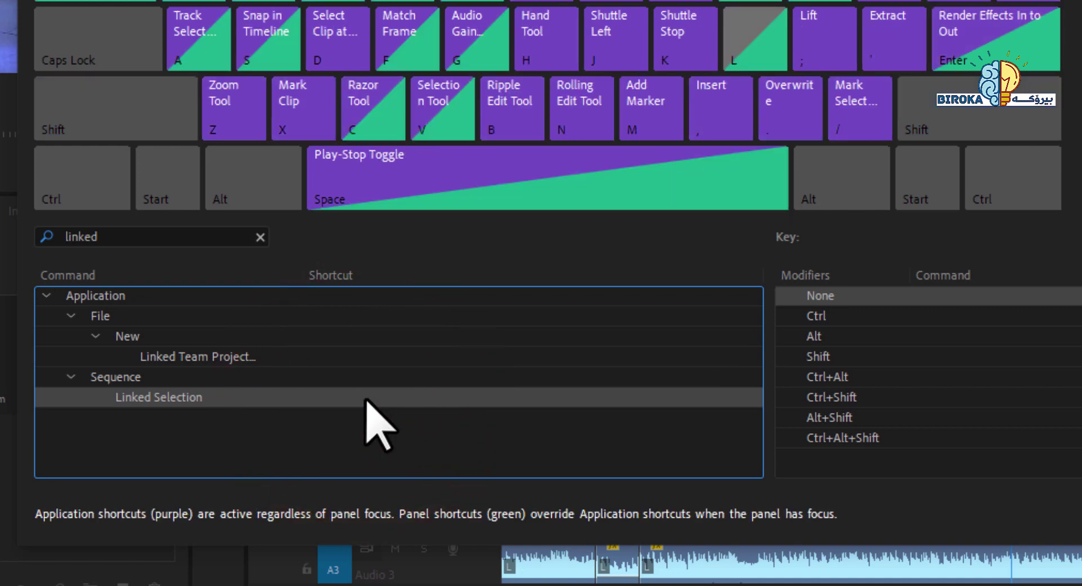
- Enter Ctrl+Alt+L as a trial shortcut for Linked Selection, and remove it
left_click(332, 399)
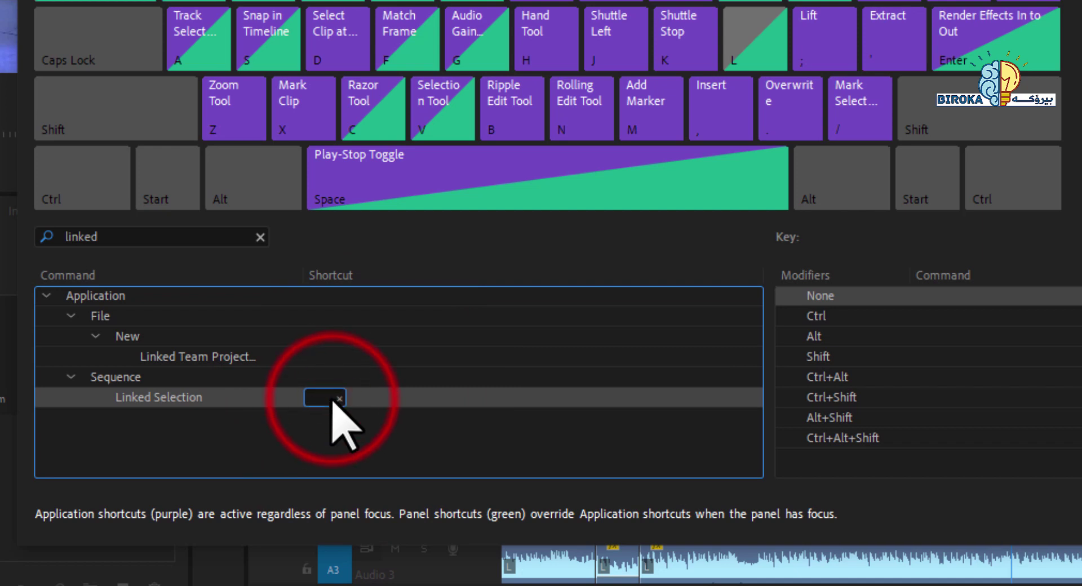
key("ctrl+alt")
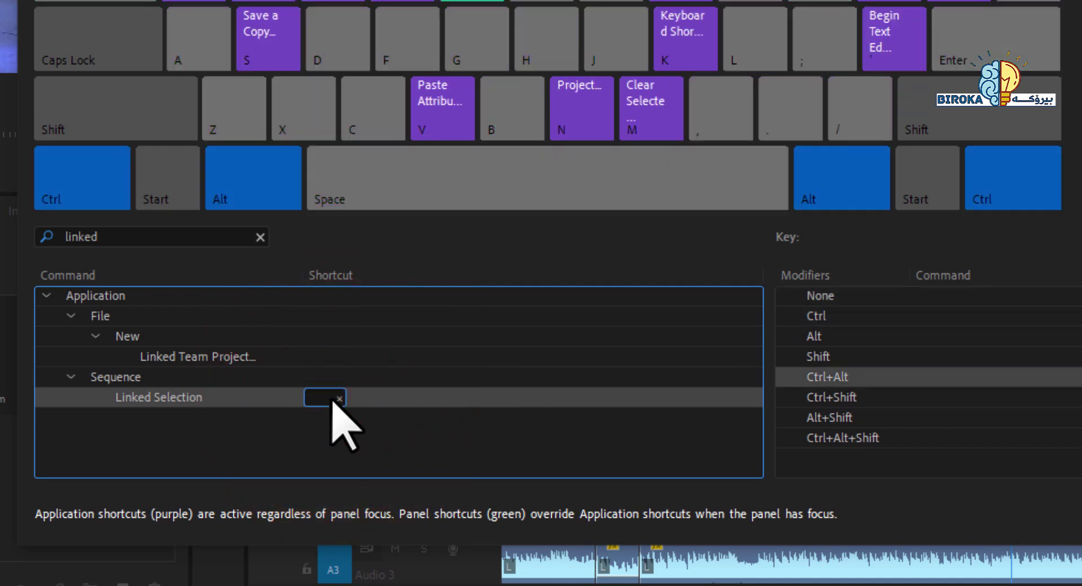
key("ctrl+alt+l")
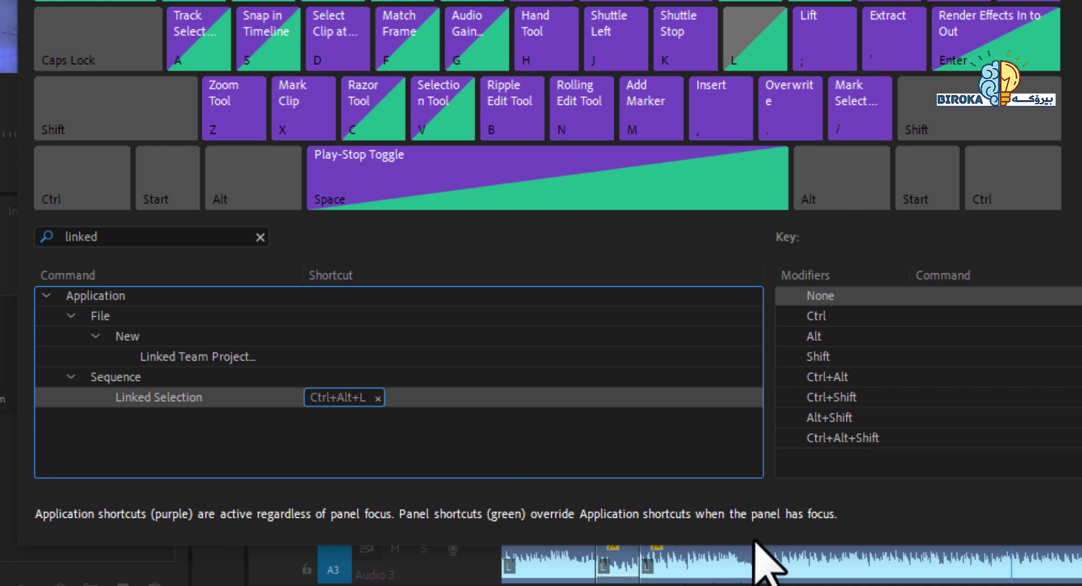
left_click(378, 398)
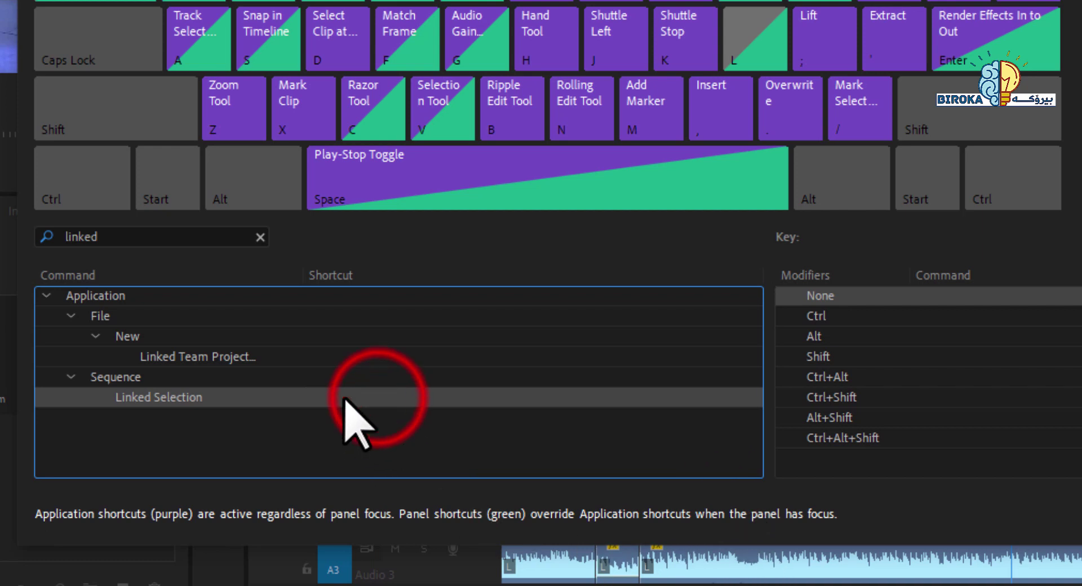
- Try Ctrl+Shift+L as the shortcut for Linked Selection, and remove the assignment
left_click(332, 399)
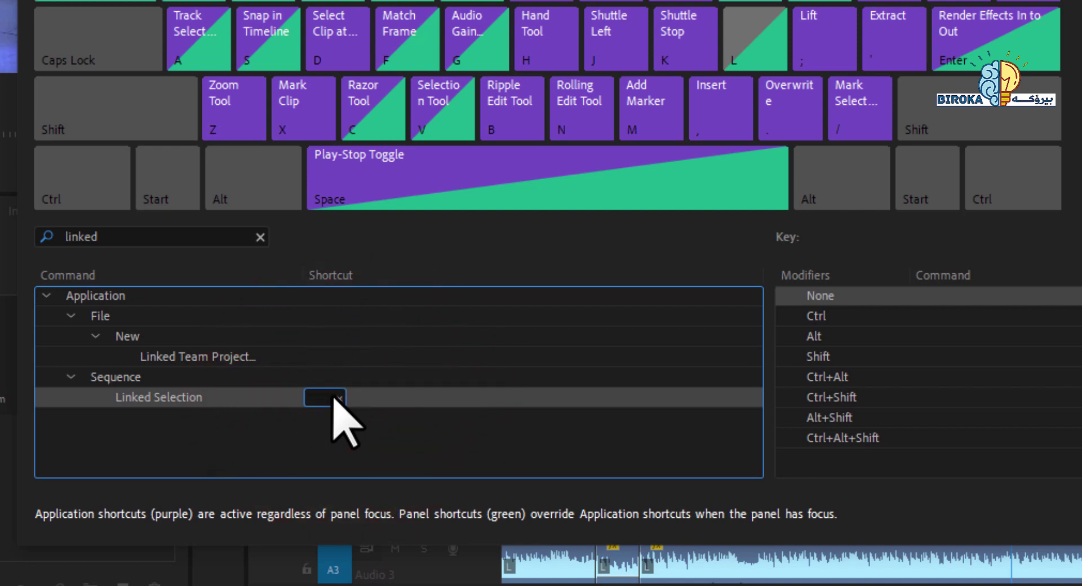
key("ctrl+shift")
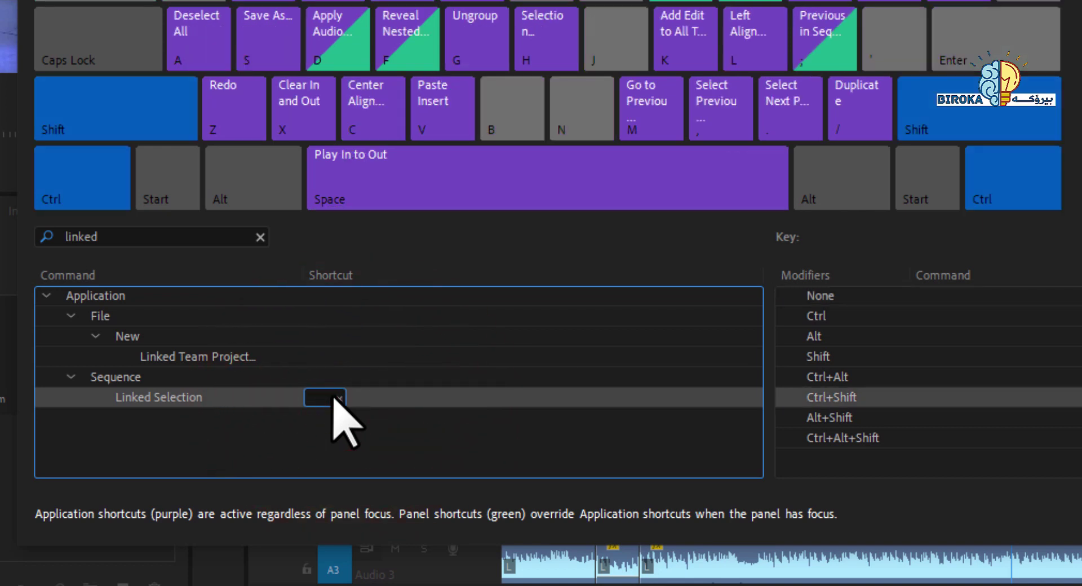
key("ctrl+shift+l")
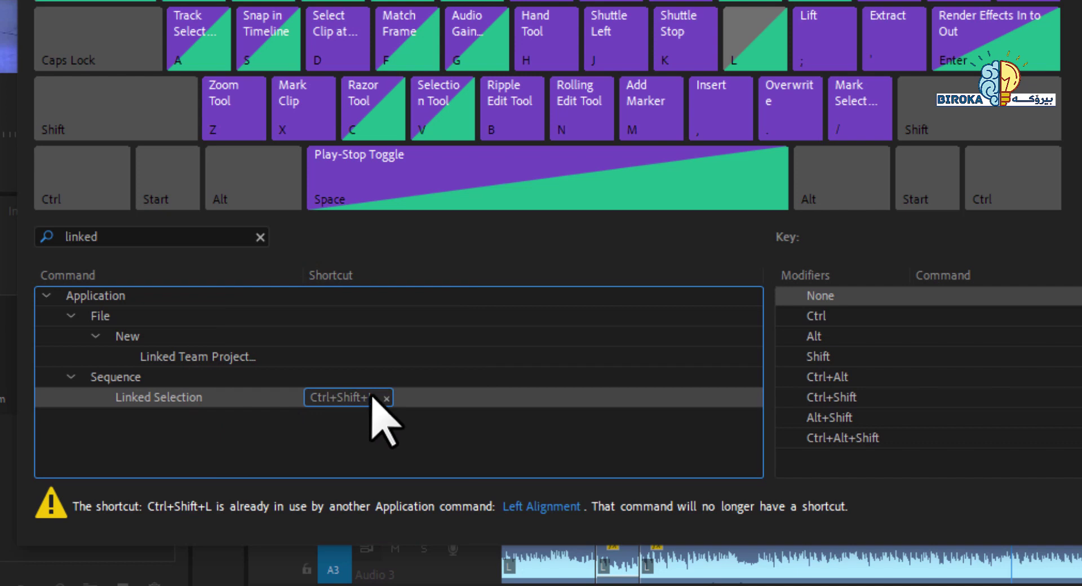
left_click(387, 399)
left_click(387, 398)
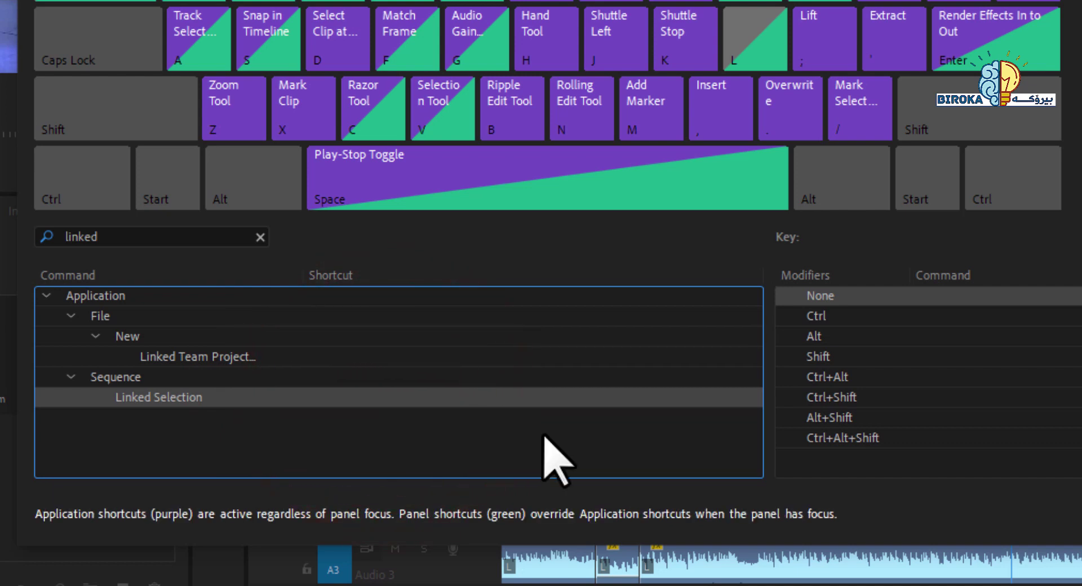
- Assign Ctrl+Alt+L to the Linked Selection command and save the keyboard shortcut changes
key("ctrl+alt+l")
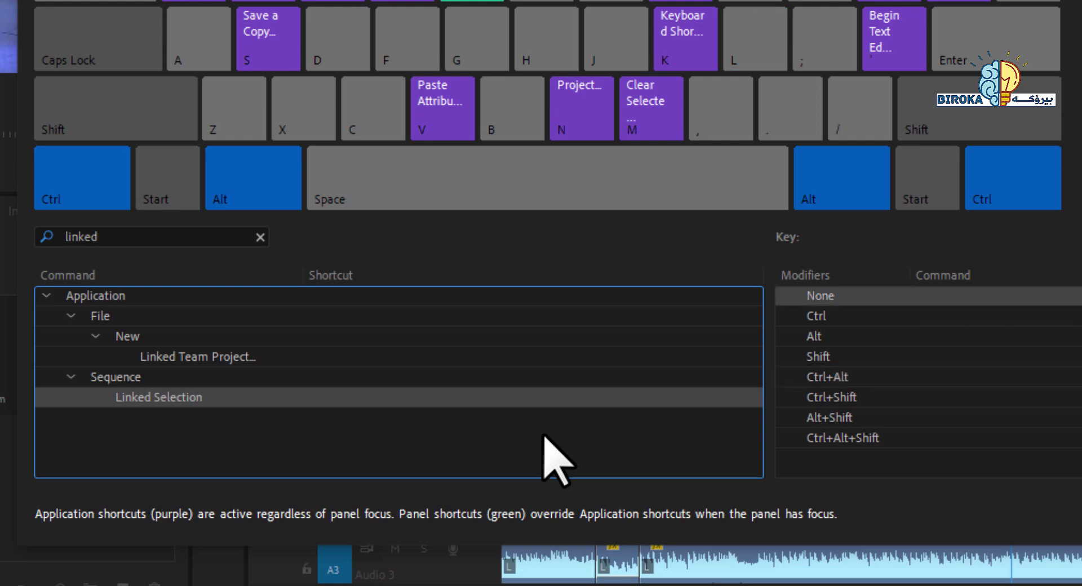
left_click(262, 397)
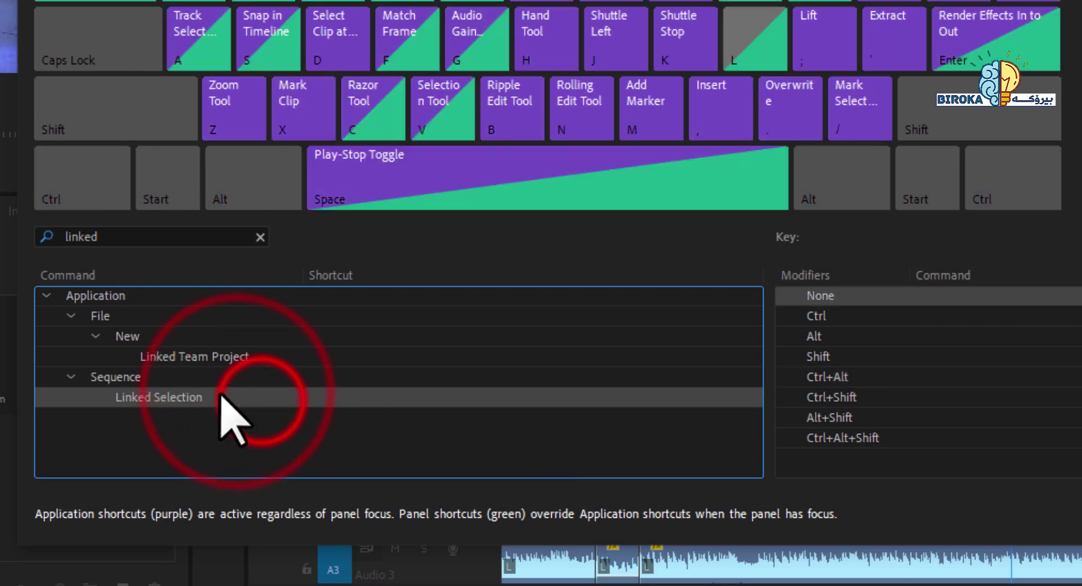
left_click(313, 398)
key("ctrl+alt")
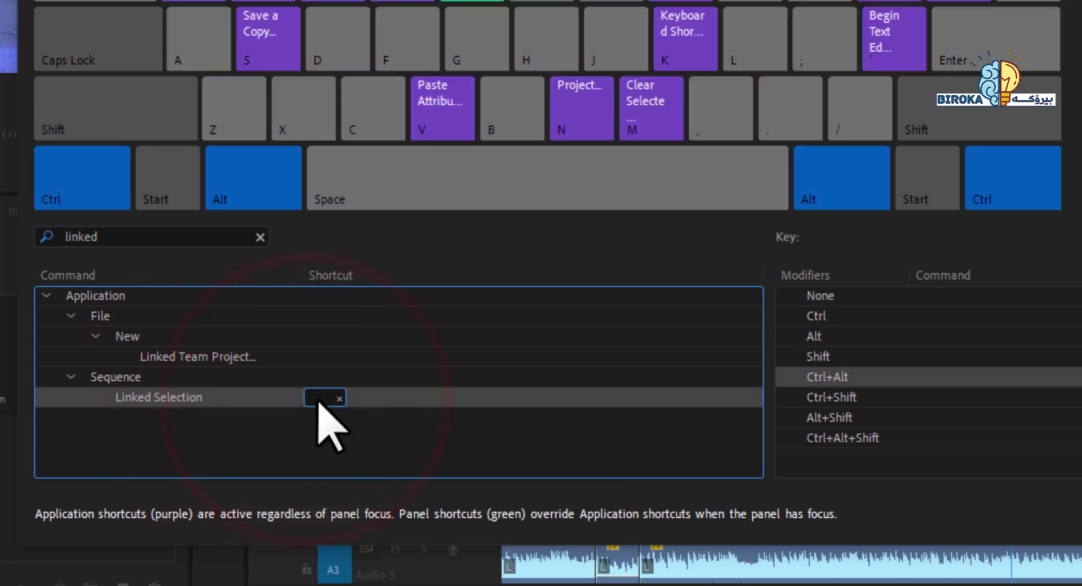
key("ctrl+alt+l")
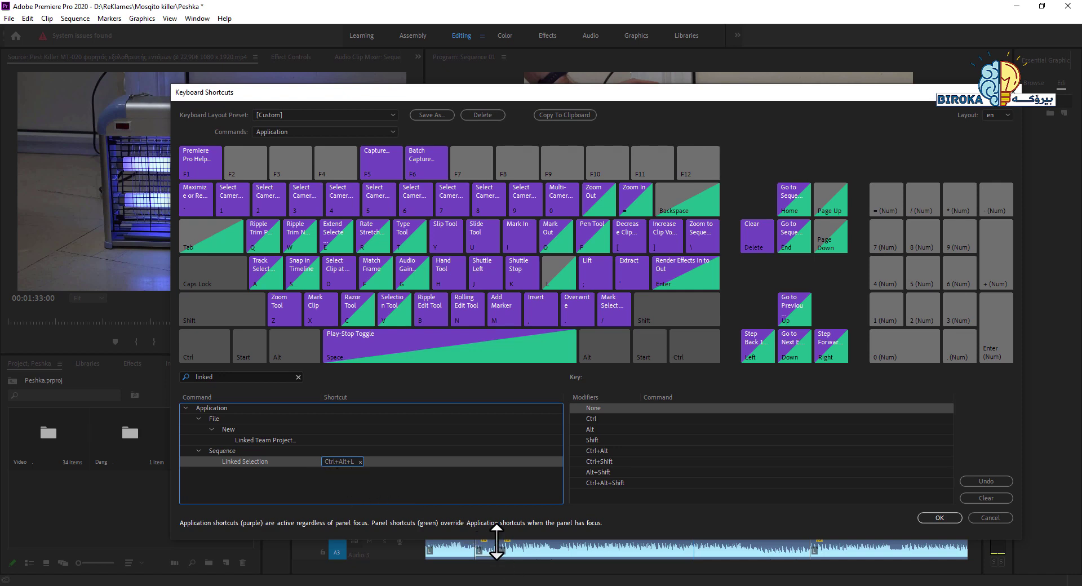
left_click(939, 519)
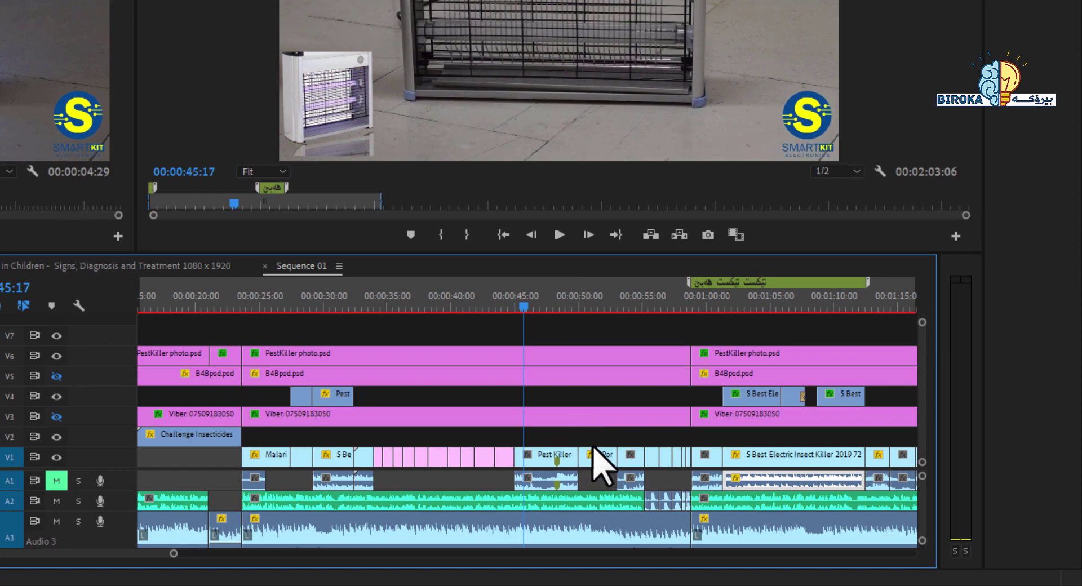
- Turn off Linked Selection with its new Ctrl+Alt+L shortcut and select the Pest Killer clip's video on V1 and audio on A1 separately
left_click(544, 455)
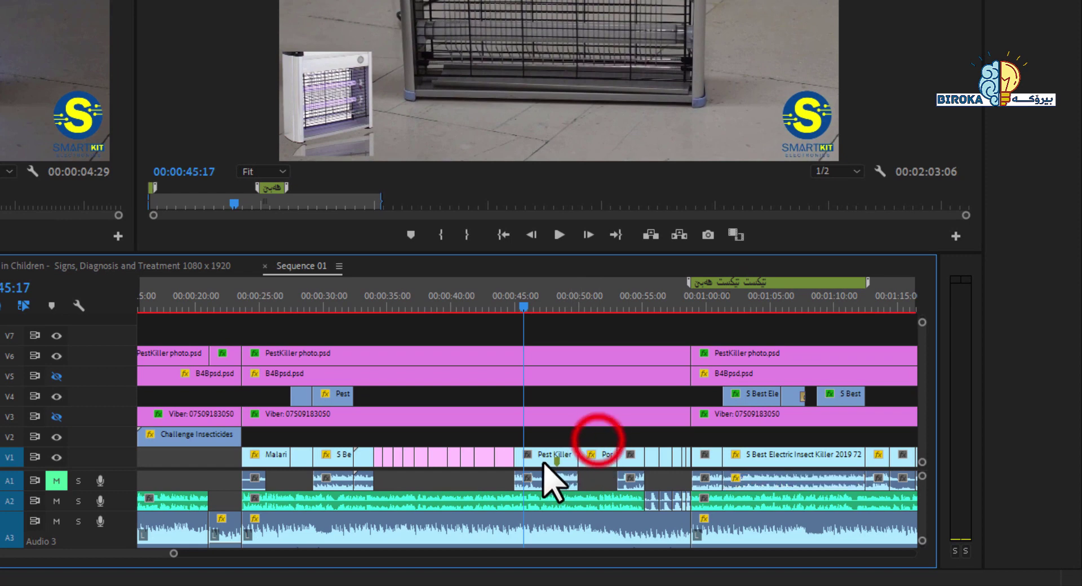
left_click(582, 435)
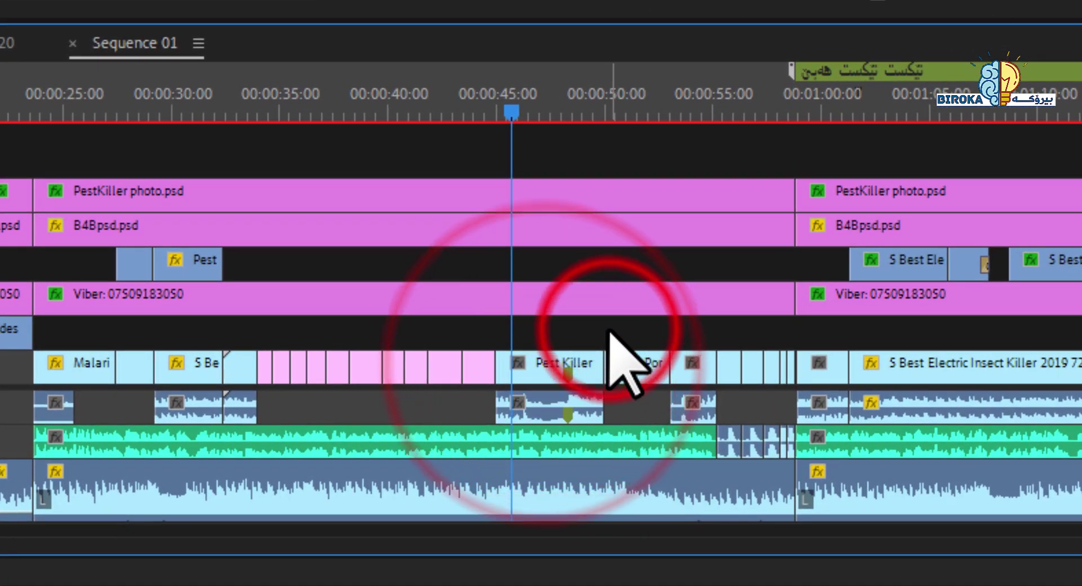
key("ctrl+alt+l")
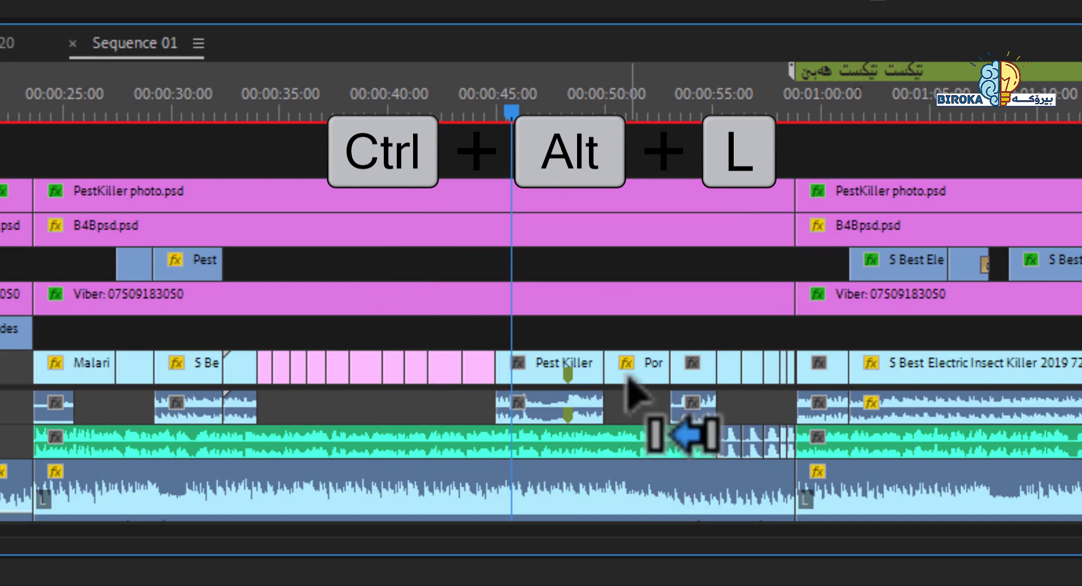
left_click(571, 352)
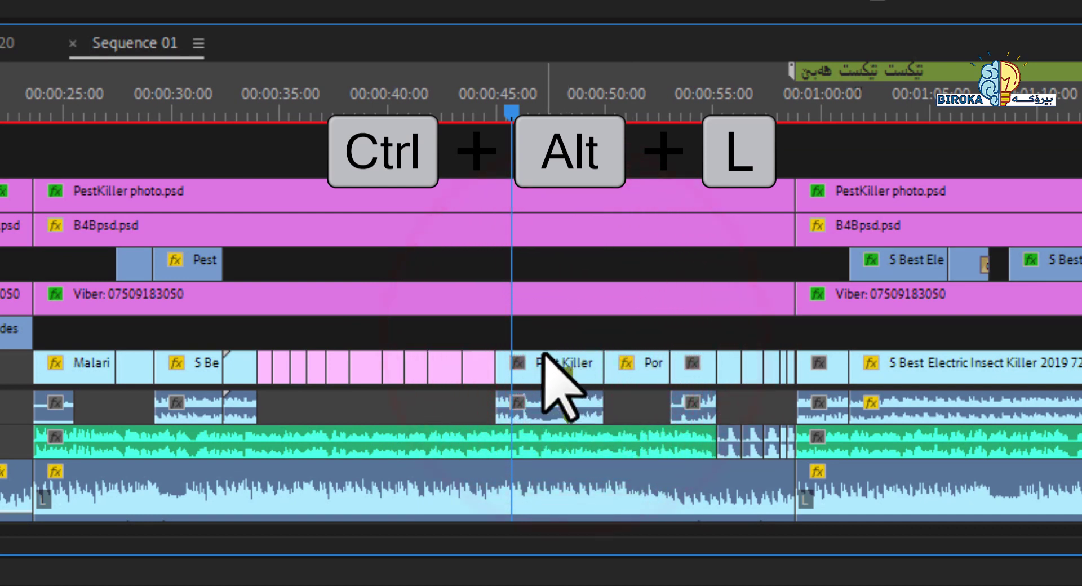
left_click(550, 403)
left_click(542, 367)
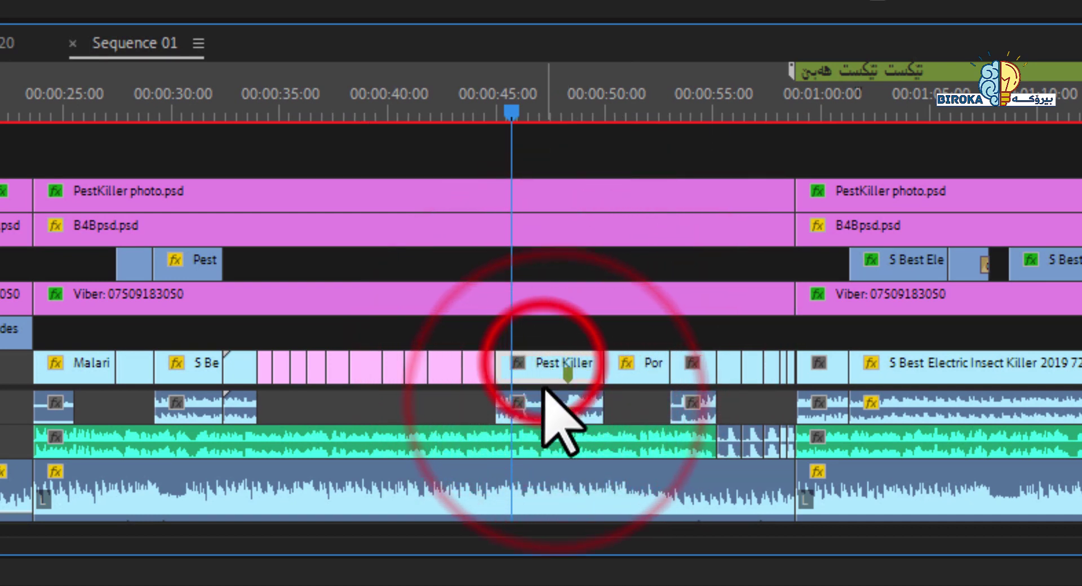
left_click(547, 401)
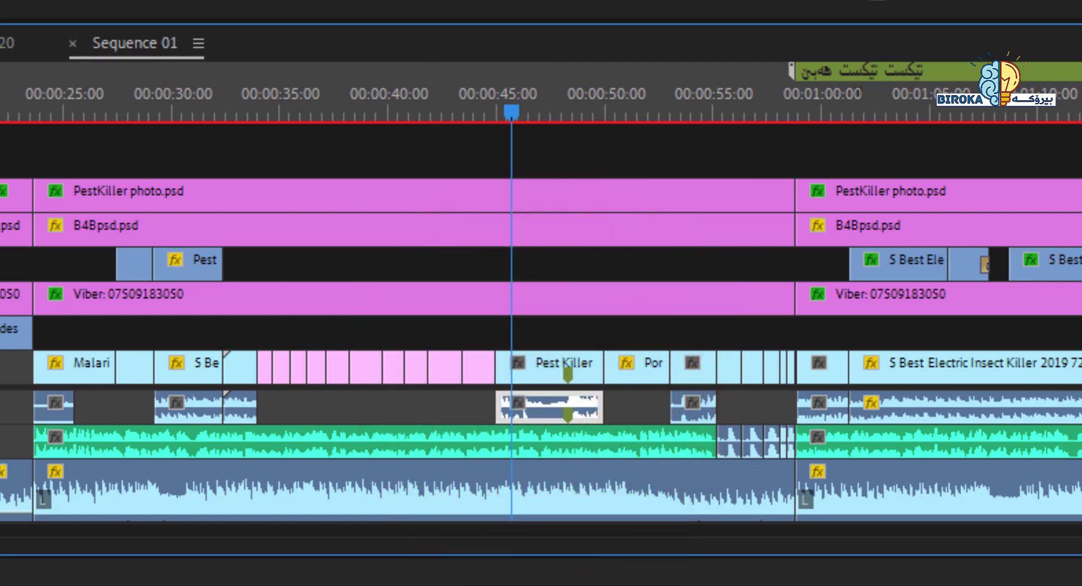
- Select the video part of the Pest Killer MT-020 clip at the playhead alone, and switch the selection to its audio part
key("=")
key("=")
key("=")
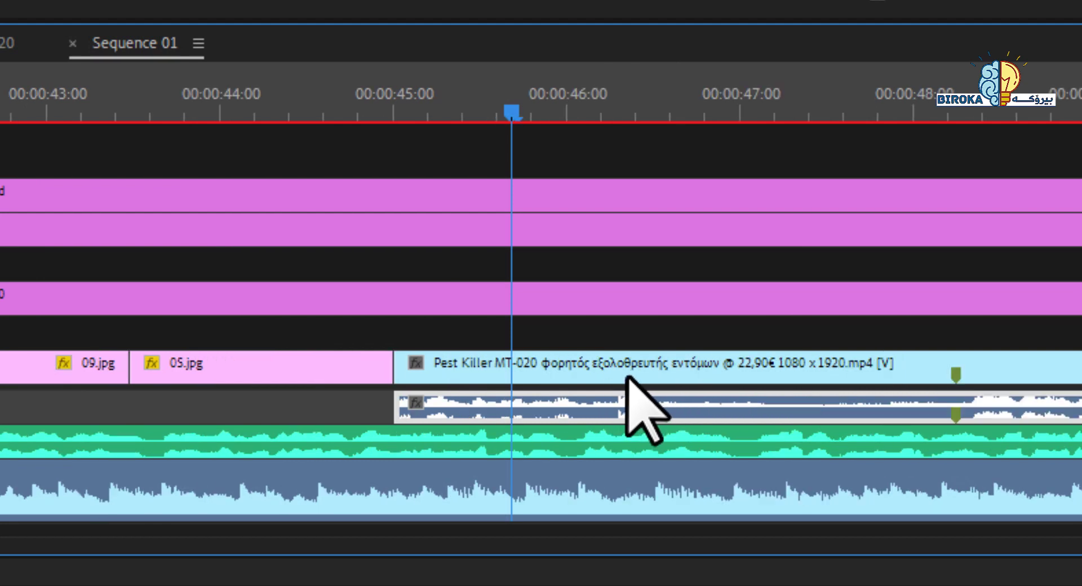
left_click(483, 415)
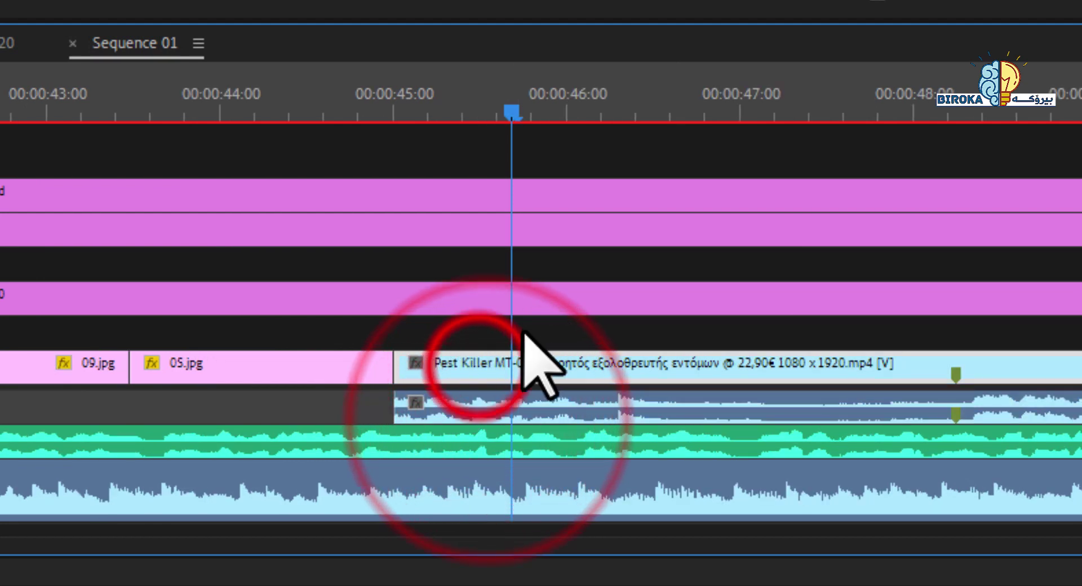
left_click(522, 405)
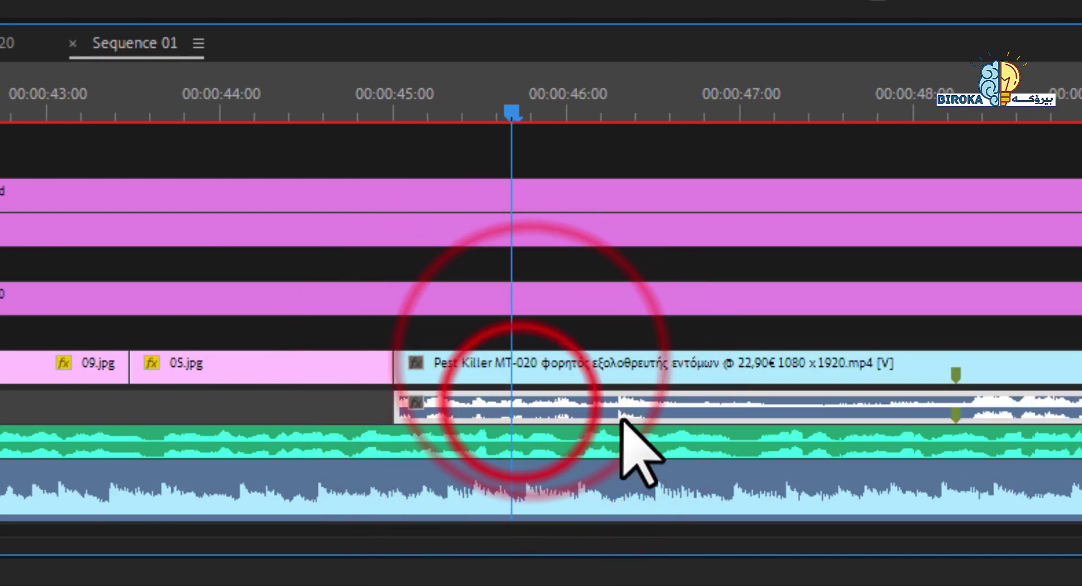
left_click(507, 266)
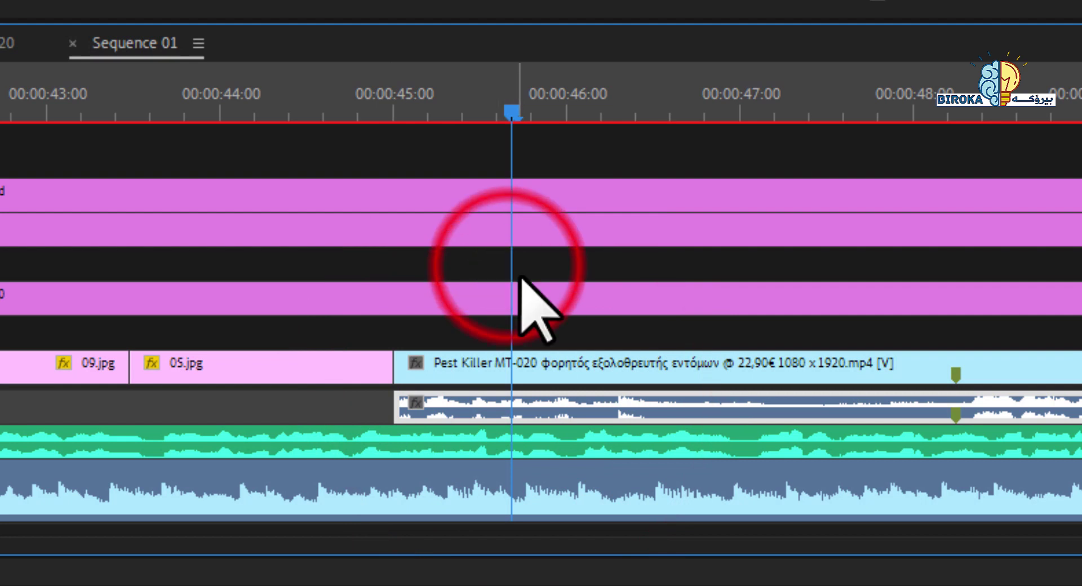
- Turn Linked Selection back on, select the Pest Killer clip's video and audio together, and clear the selection
left_click(529, 268)
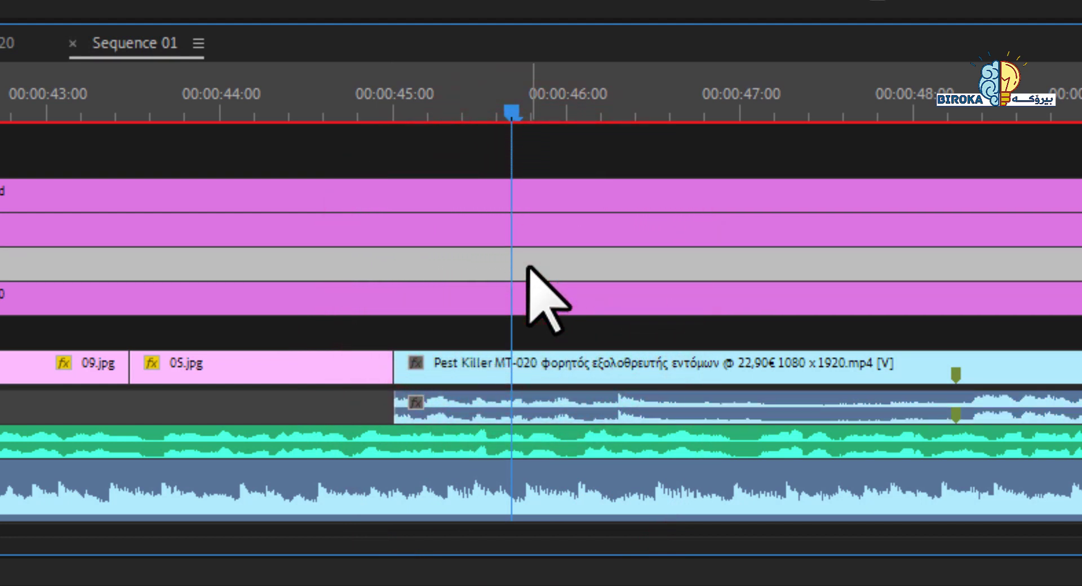
key("ctrl+alt+l")
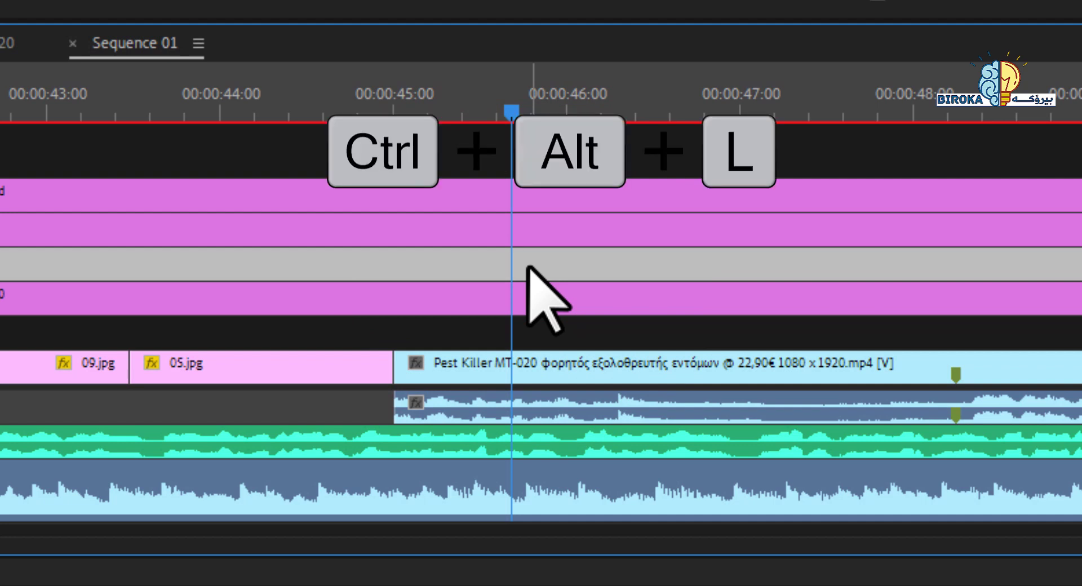
left_click(550, 398)
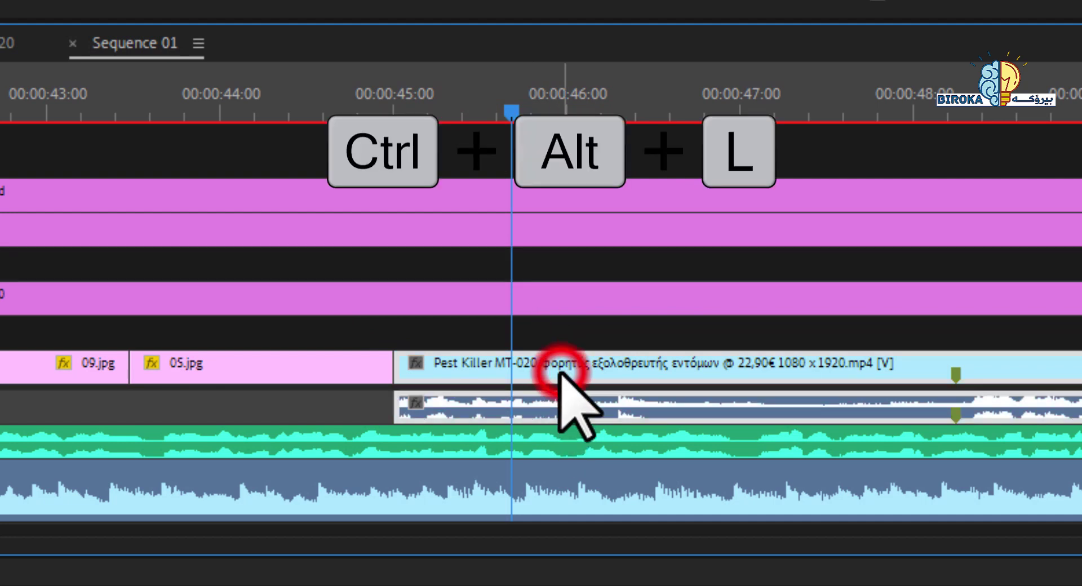
left_click(592, 363)
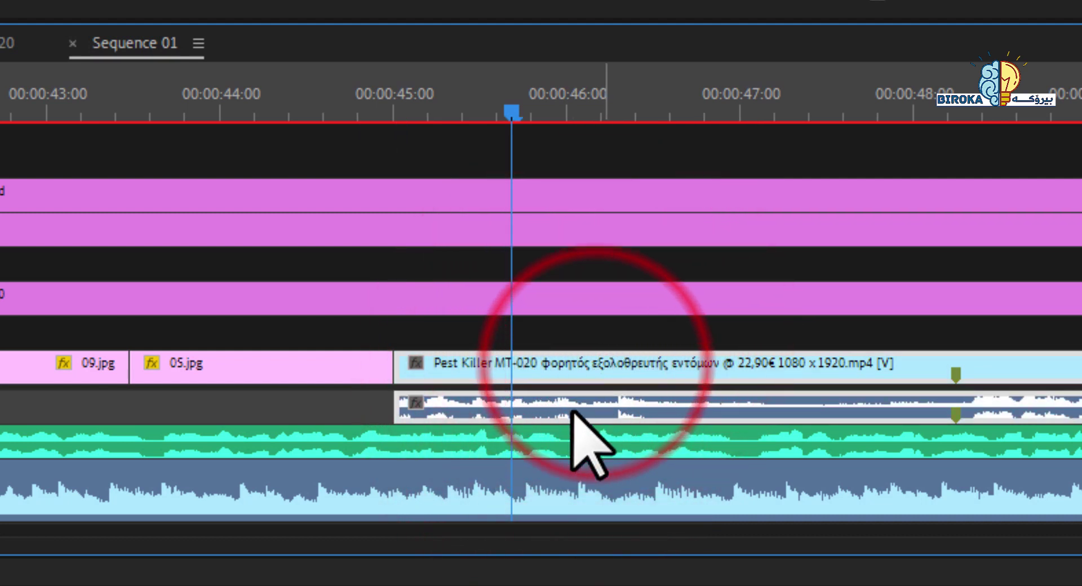
left_click(612, 318)
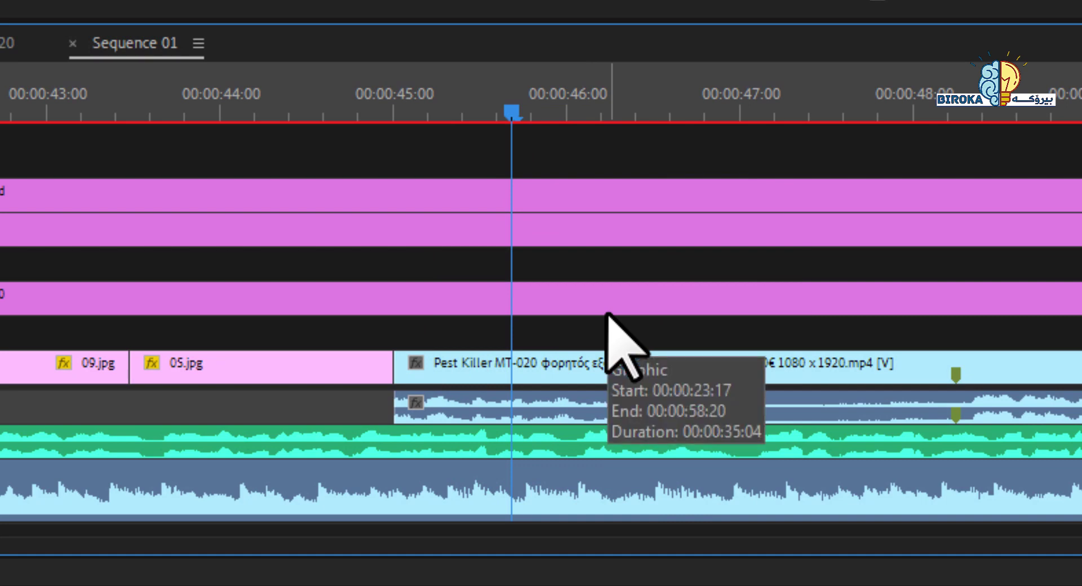
- With Linked Selection off, select the Pest Killer clip's video and audio parts individually, and clear the selection
left_click(591, 366)
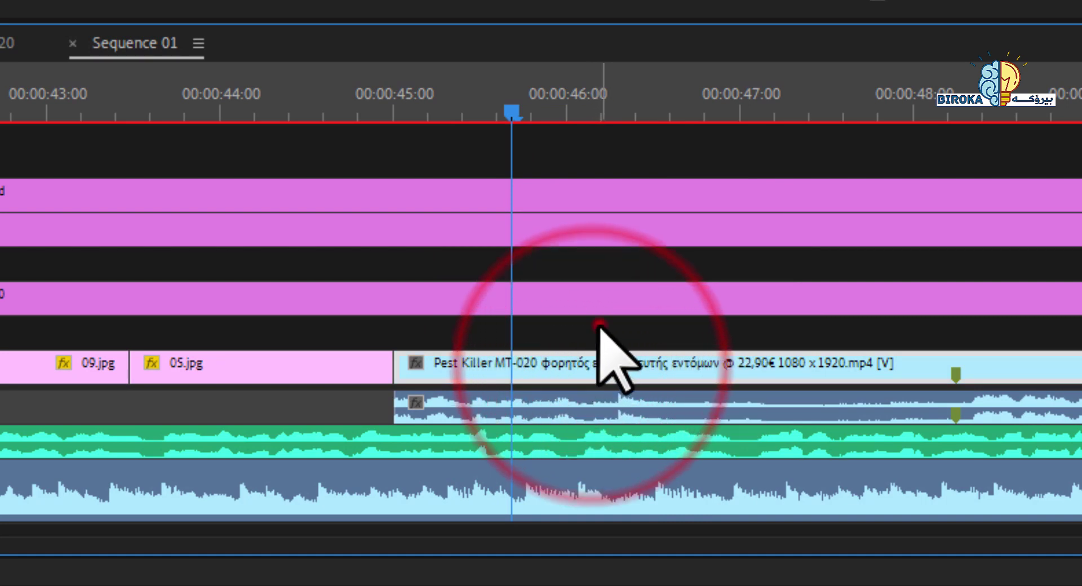
left_click(592, 407)
left_click(595, 361)
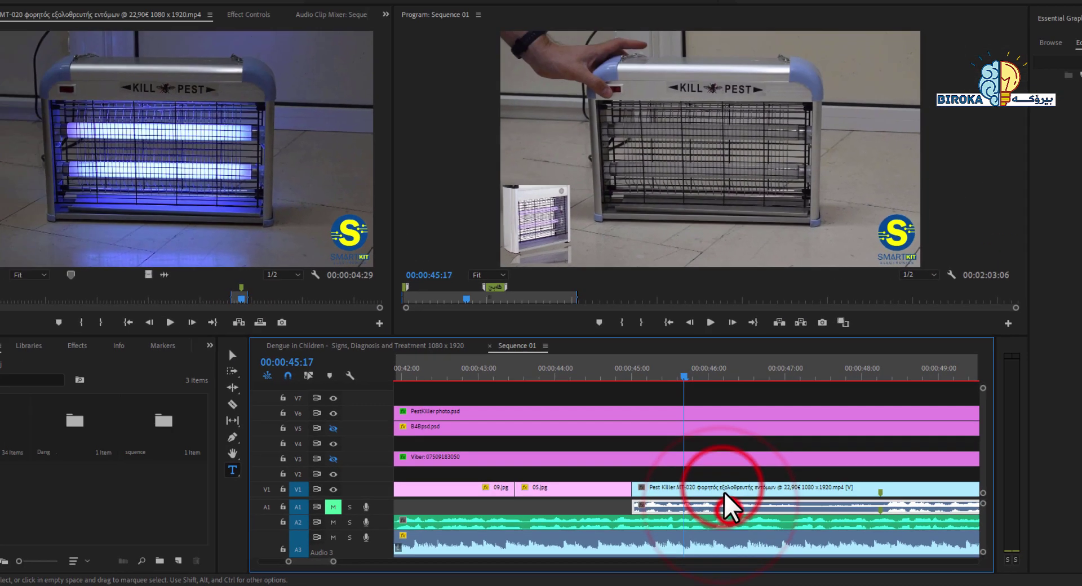
left_click(628, 381)
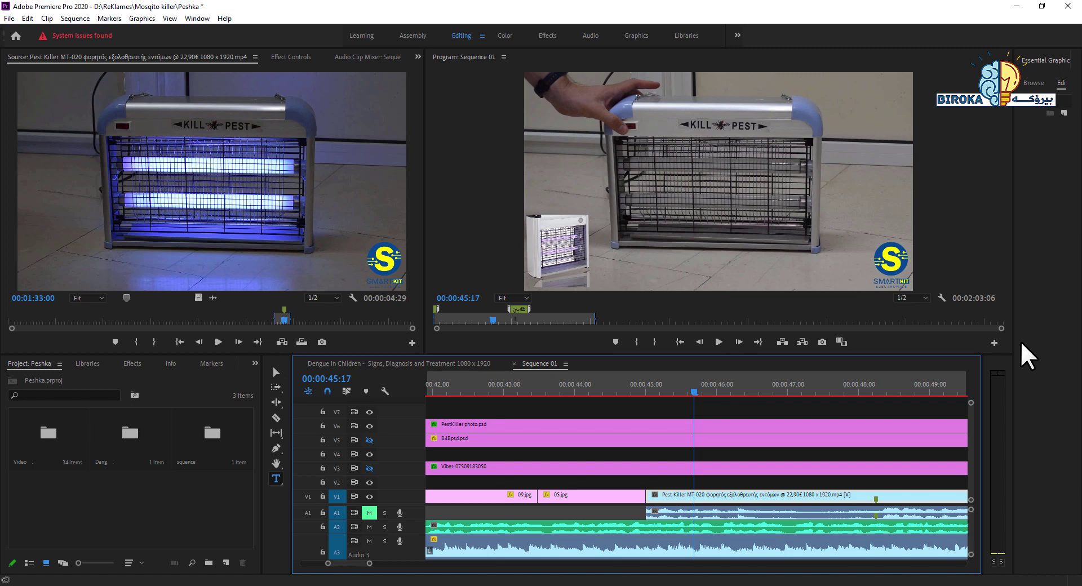
- Move the playhead to 00:00:44:24, and hide and restore the transport controls of the Program Monitor
left_click_drag(667, 408, 644, 389)
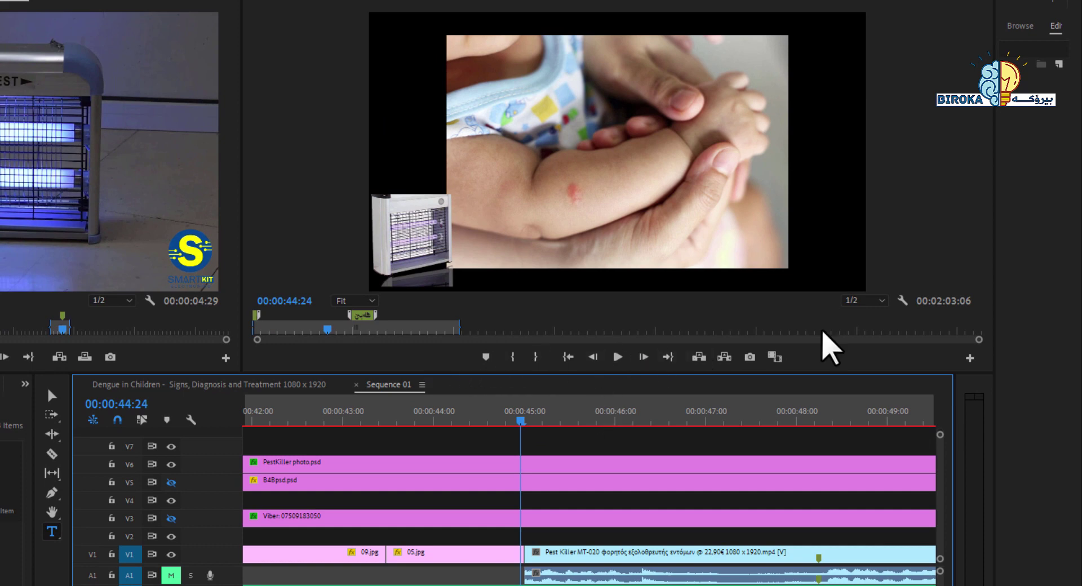
left_click(903, 300)
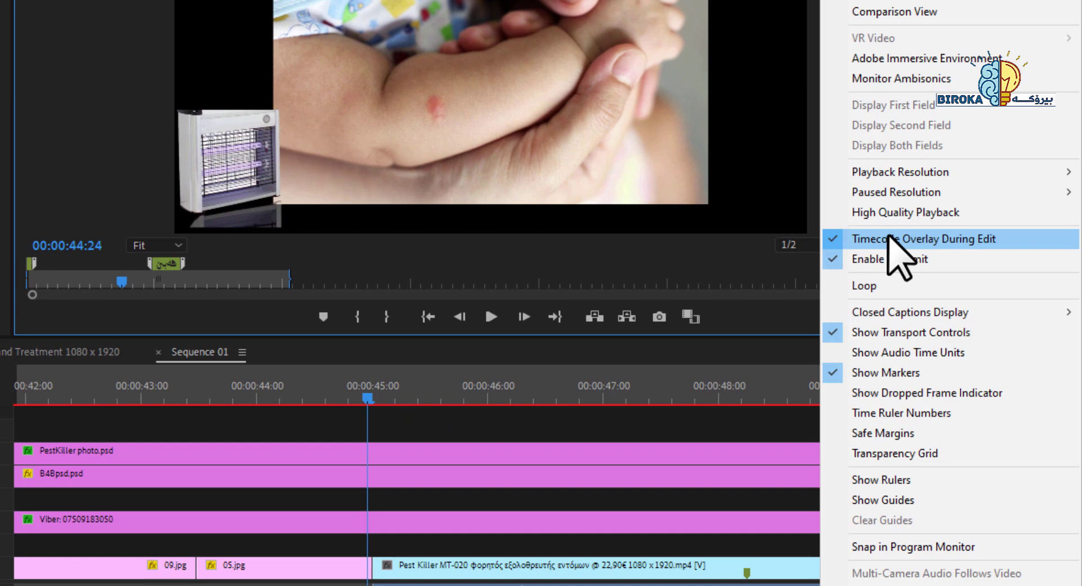
left_click(887, 336)
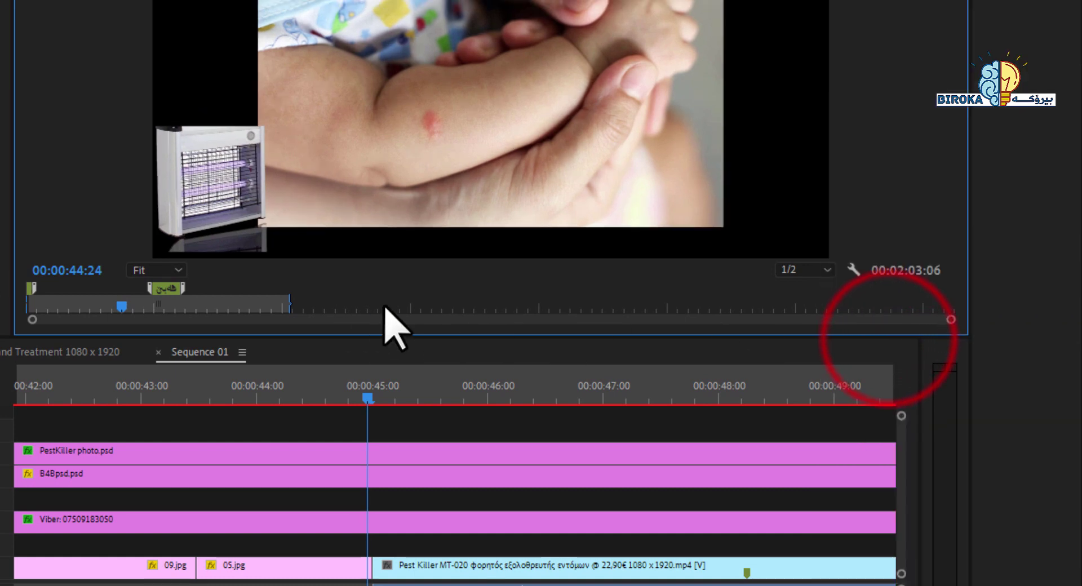
left_click(855, 271)
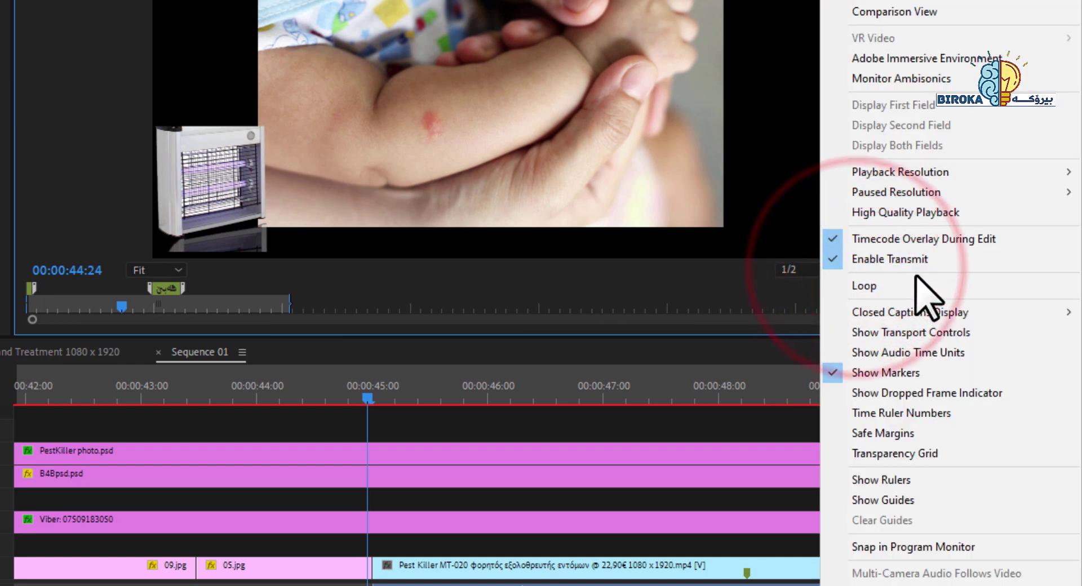
left_click(880, 333)
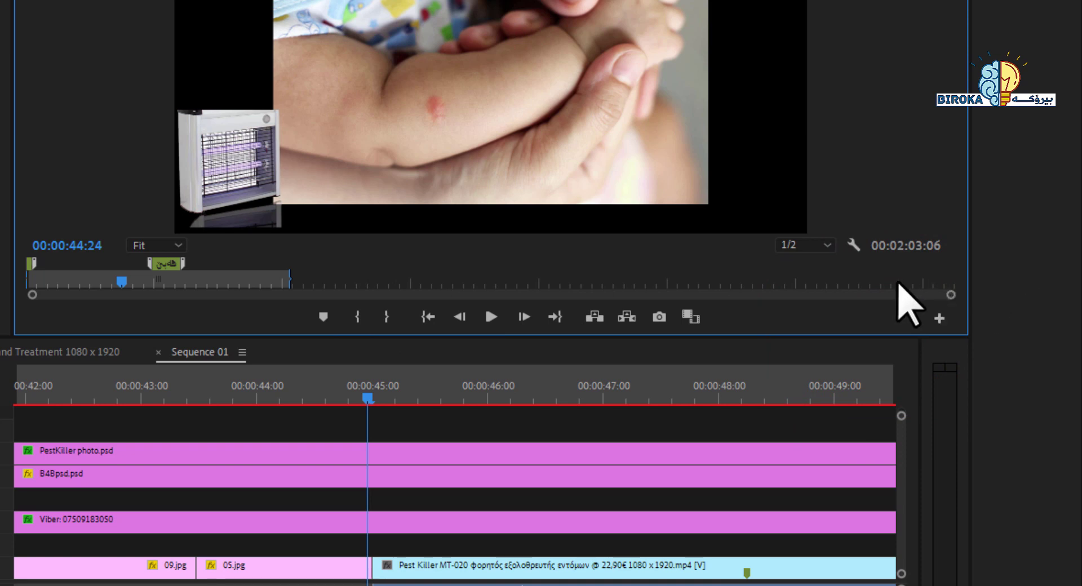
- Show the safe margins over the Program Monitor picture through its settings, and hide them again
left_click(854, 246)
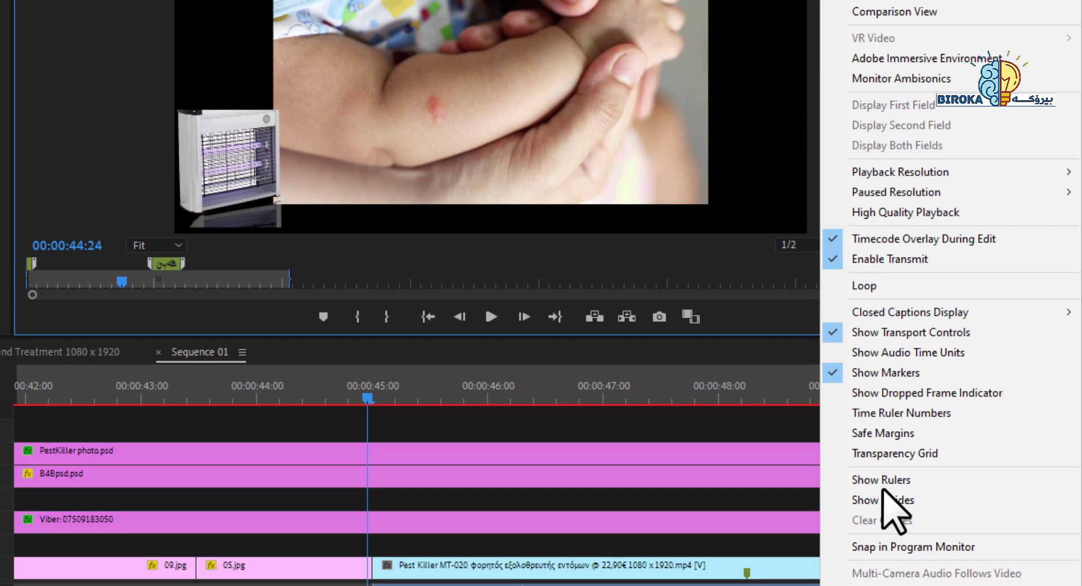
left_click(886, 442)
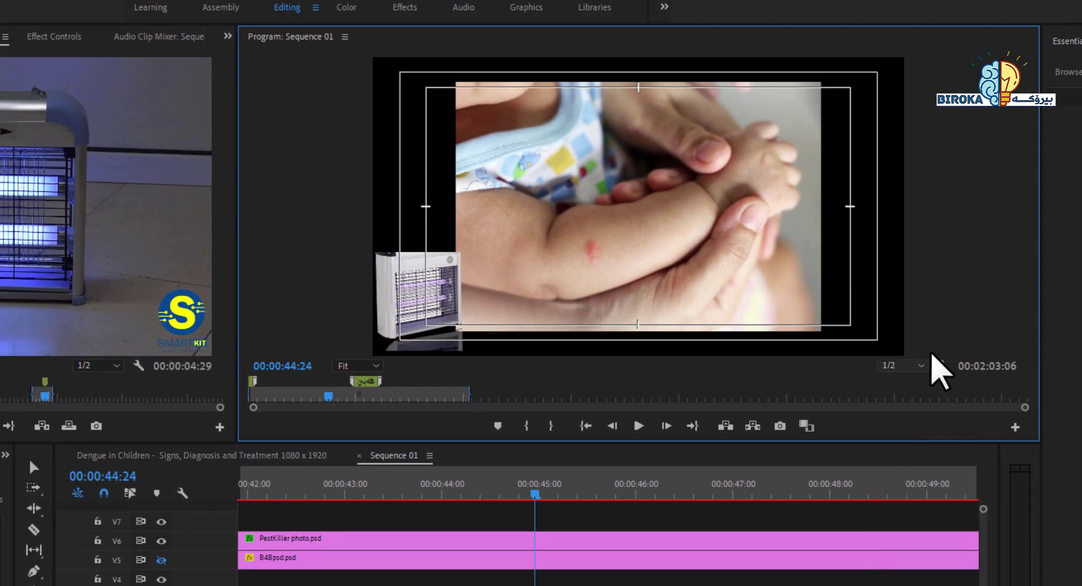
left_click(947, 366)
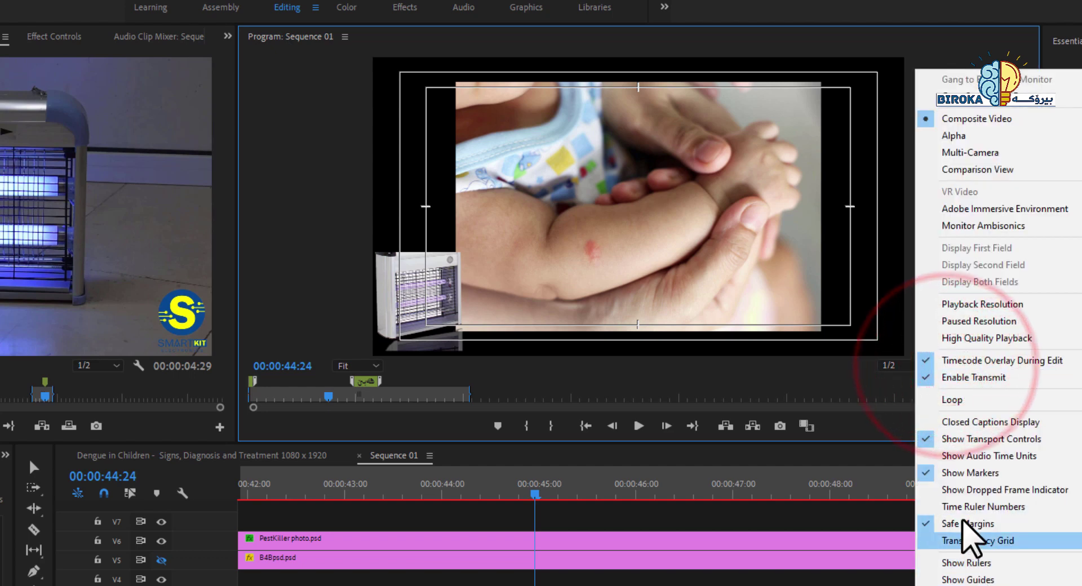
left_click(963, 524)
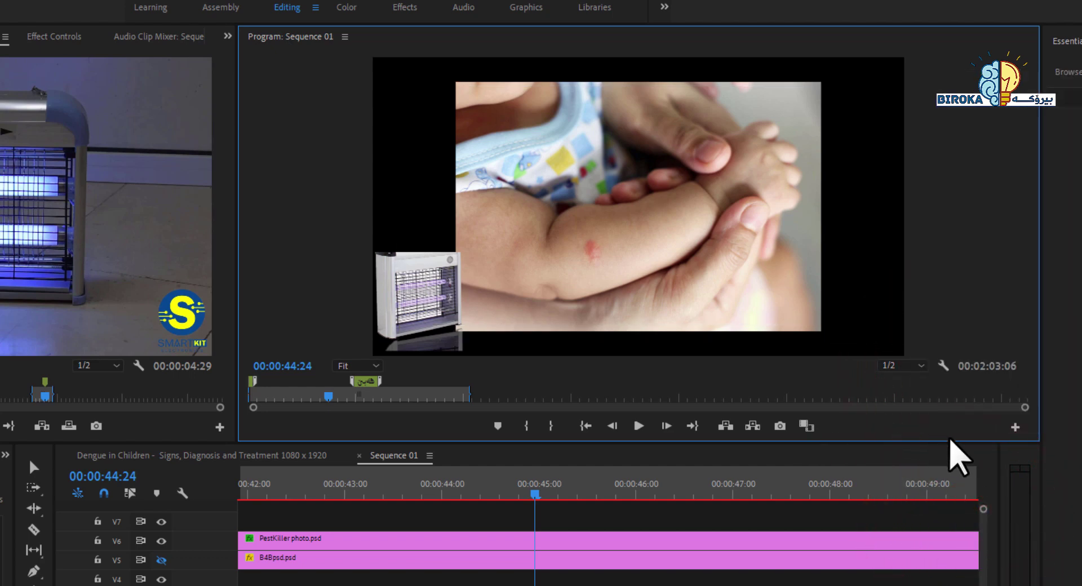
- Add a spacer and the Safe Margins, Go to Previous Marker and Go to Next Marker buttons in a second row below the Program Monitor
left_click(1015, 428)
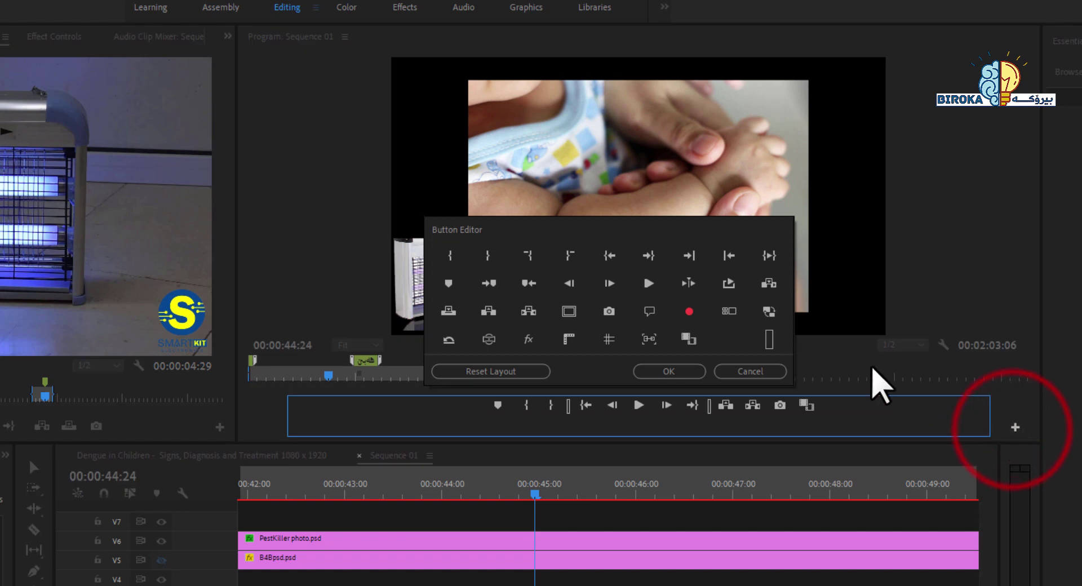
mouse_move(570, 237)
left_mouse_down()
mouse_move(646, 213)
mouse_move(570, 234)
left_mouse_up()
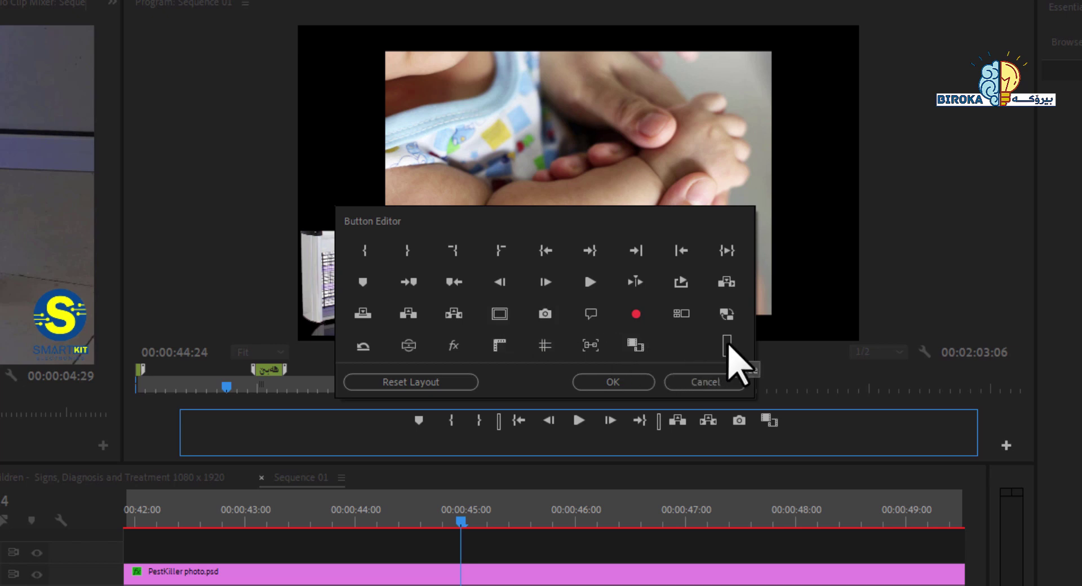
left_click_drag(727, 345, 412, 424)
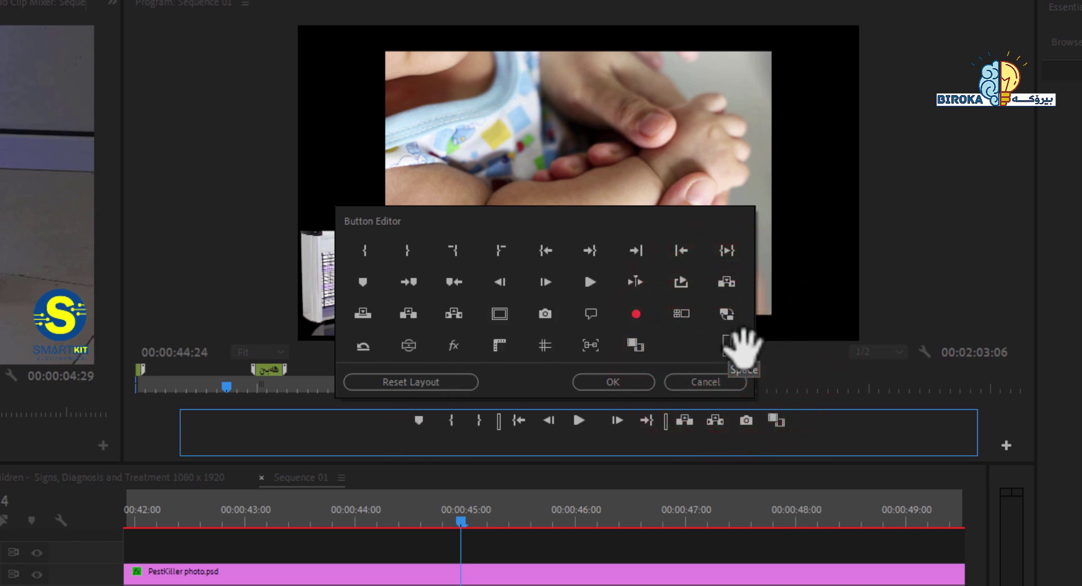
left_click_drag(729, 342, 784, 434)
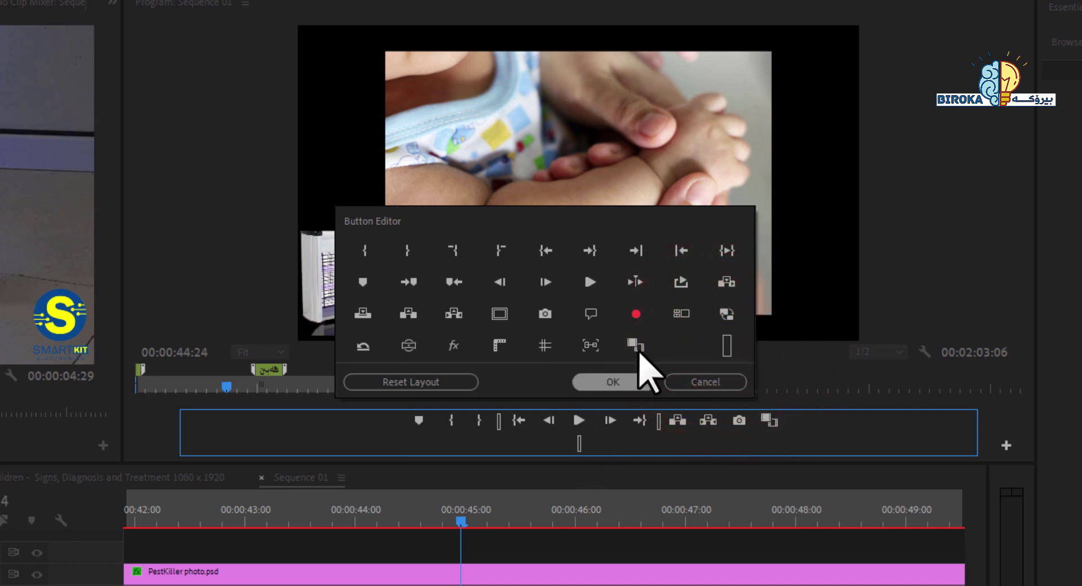
left_click_drag(503, 310, 595, 454)
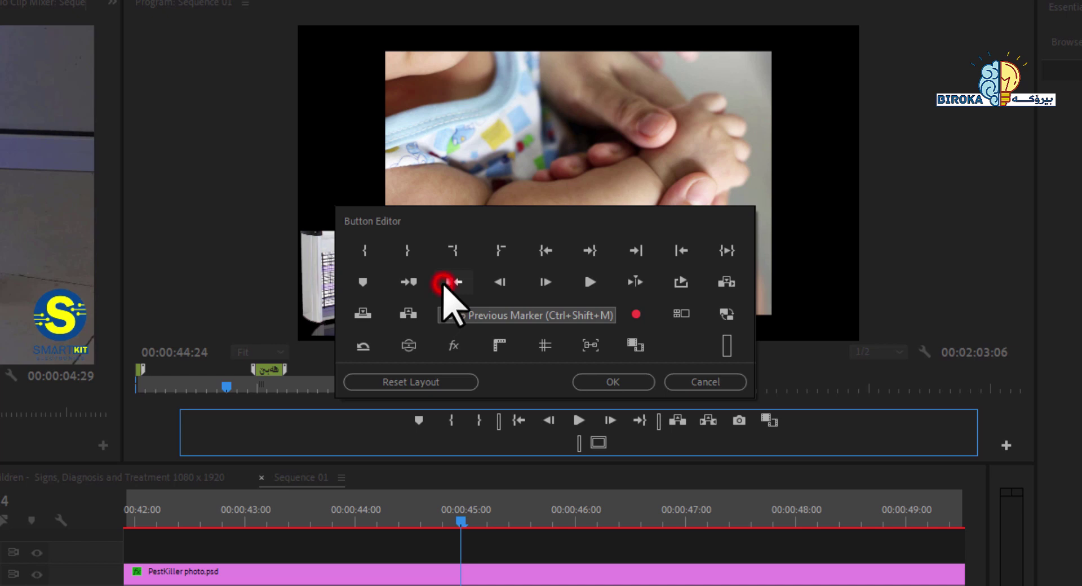
mouse_move(443, 287)
left_mouse_down()
mouse_move(556, 447)
mouse_move(575, 447)
mouse_move(566, 443)
left_mouse_up()
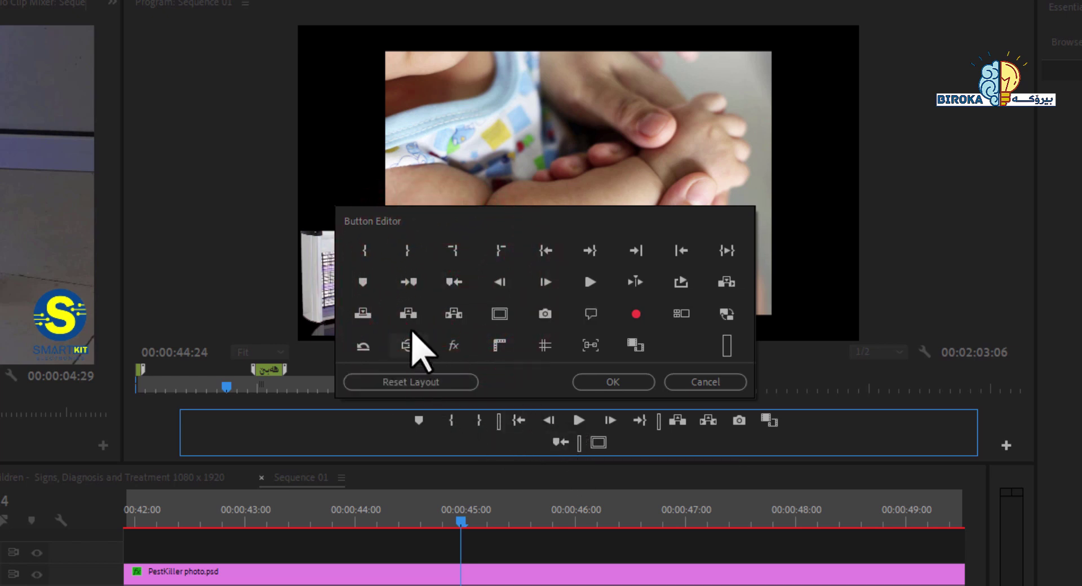
mouse_move(408, 282)
left_mouse_down()
mouse_move(524, 454)
mouse_move(542, 445)
left_mouse_up()
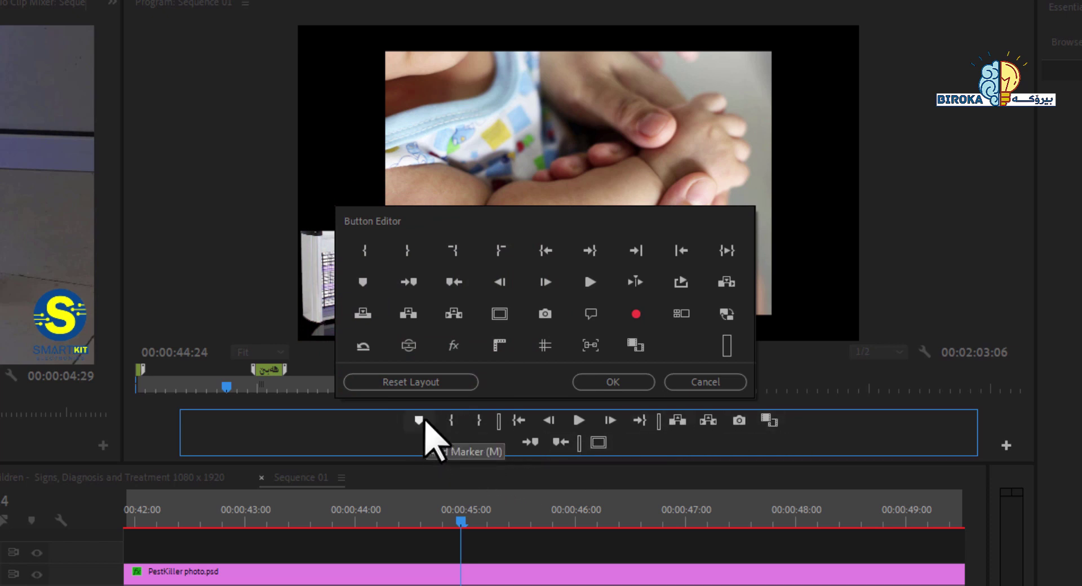
- Remove the Add Marker, Mark In and Mark Out buttons from the Program Monitor's button layout and save it
left_click_drag(419, 420, 416, 553)
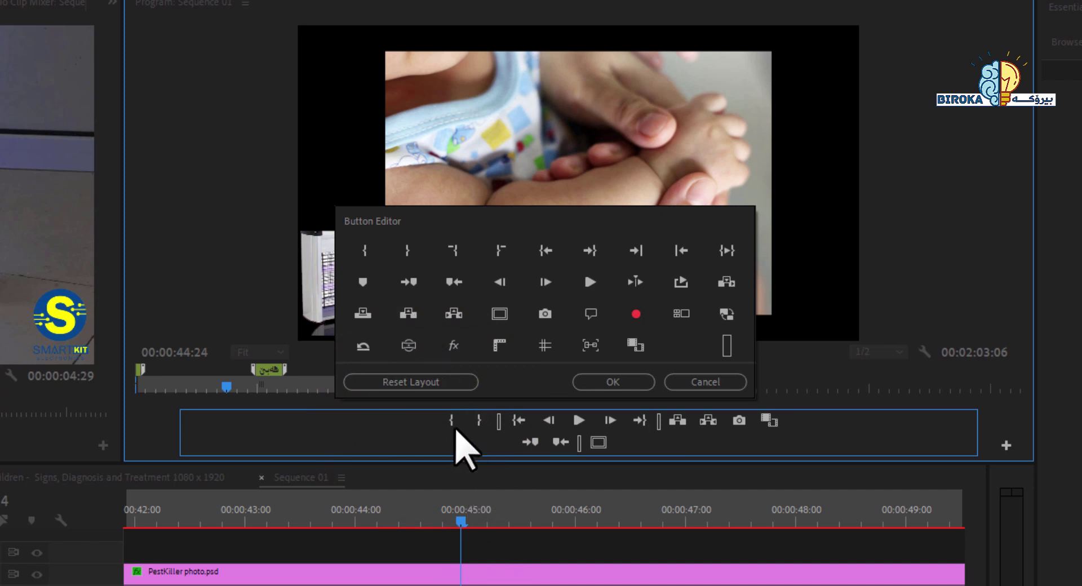
left_click_drag(453, 420, 472, 545)
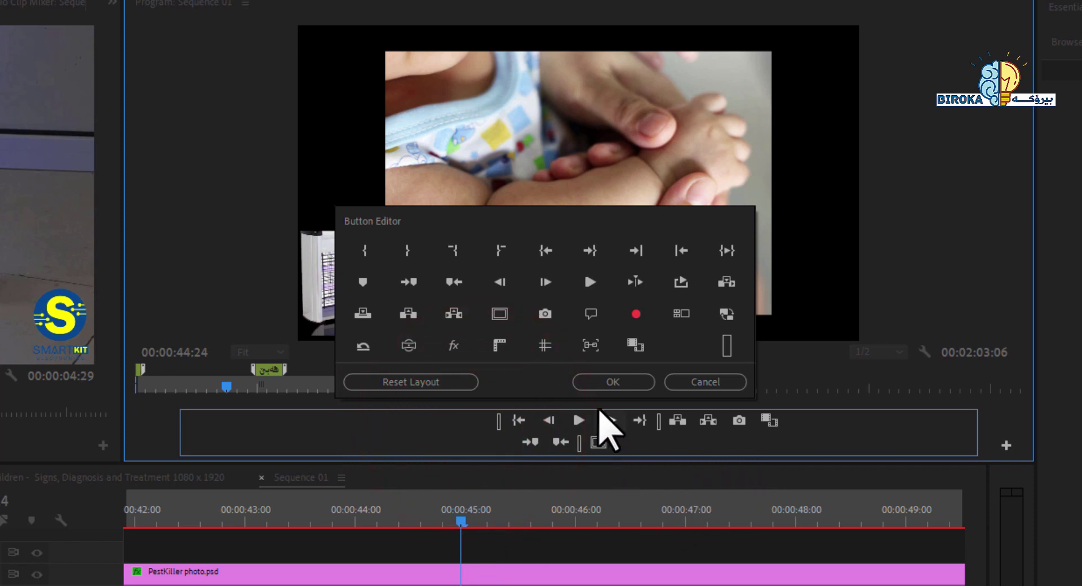
left_click(600, 382)
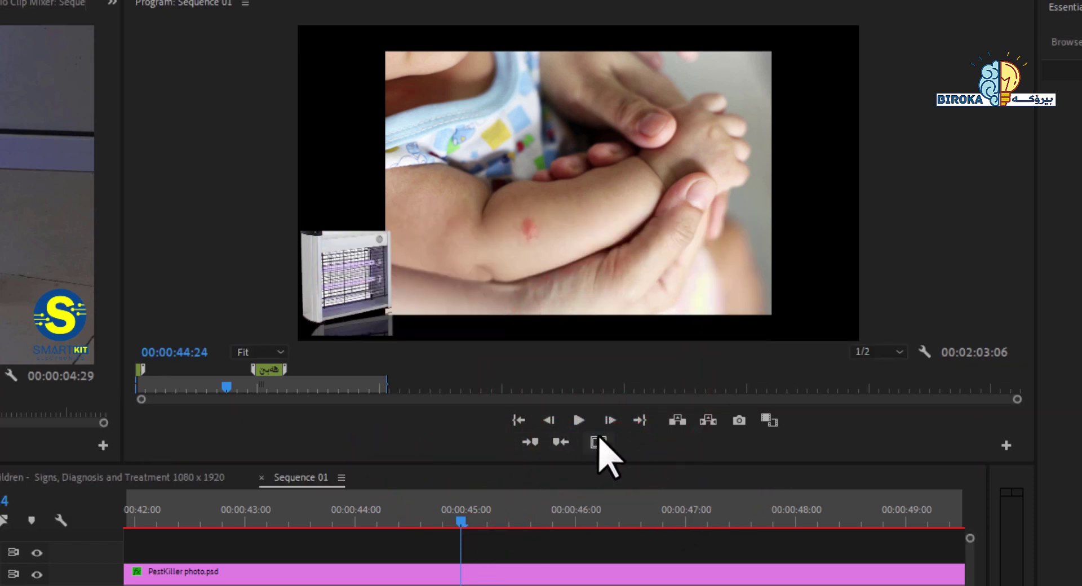
- Toggle the safe margins on and off repeatedly with the newly added Safe Margins button, leaving them shown
left_click(599, 442)
left_click(599, 442)
left_click(599, 442)
left_click(599, 442)
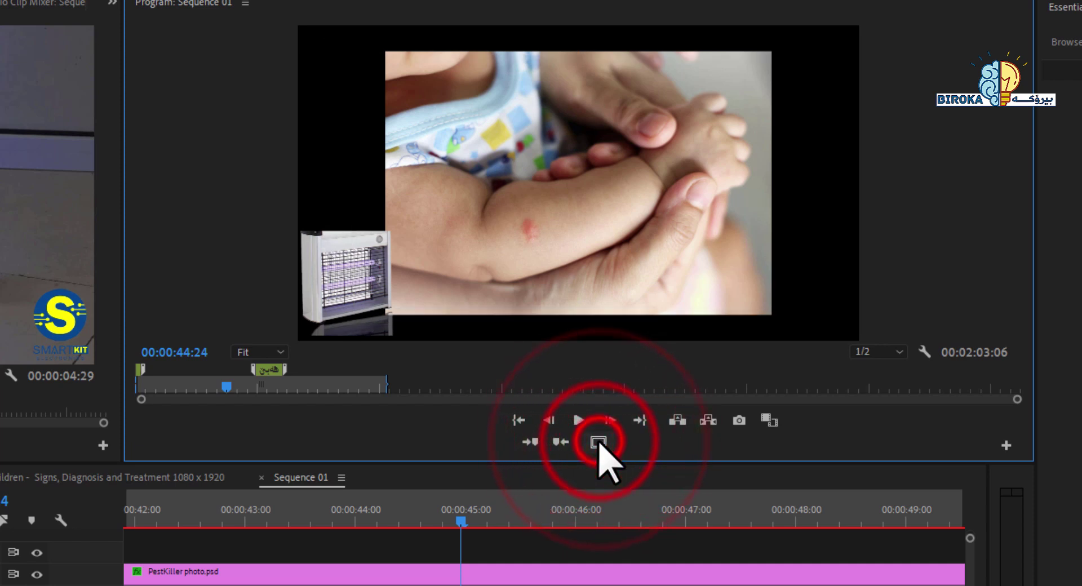
left_click(599, 442)
left_click(599, 442)
left_click(599, 442)
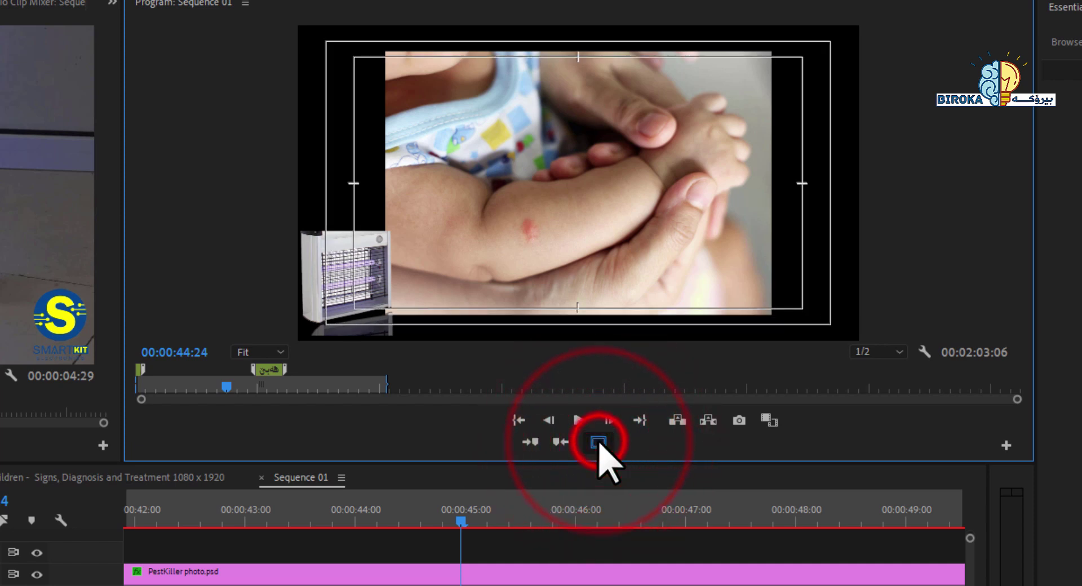
left_click(598, 442)
left_click(599, 442)
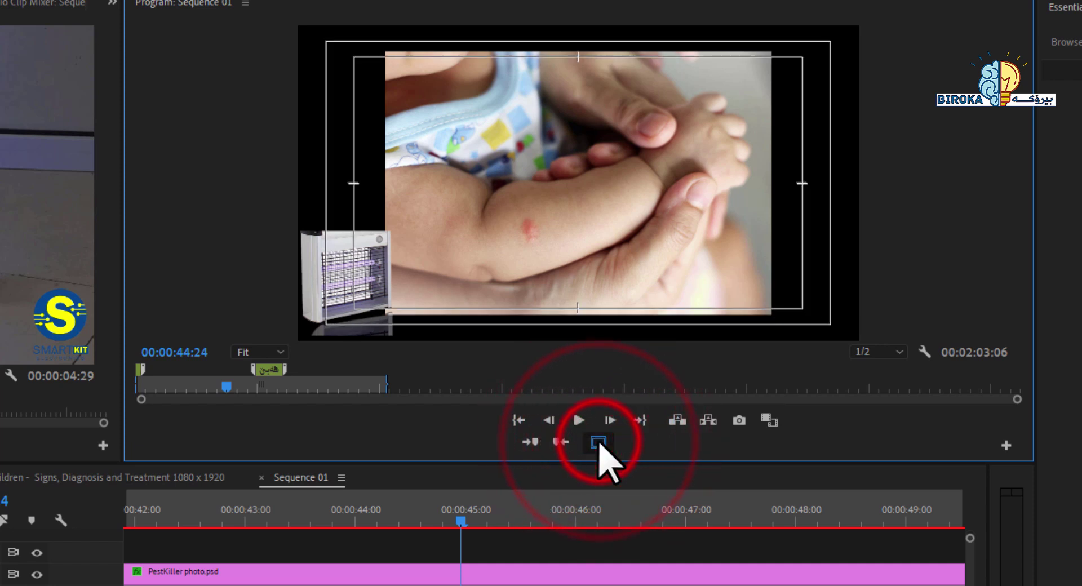
- Jump the playhead back two markers to 00:00:00:00, and forward three markers to 00:00:58:20
left_click(561, 442)
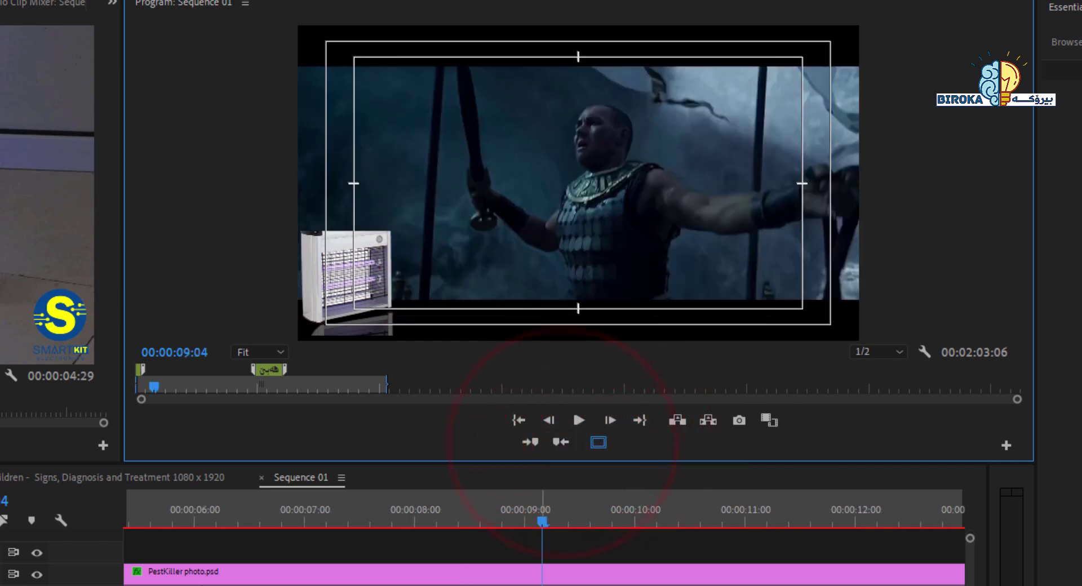
left_click(561, 442)
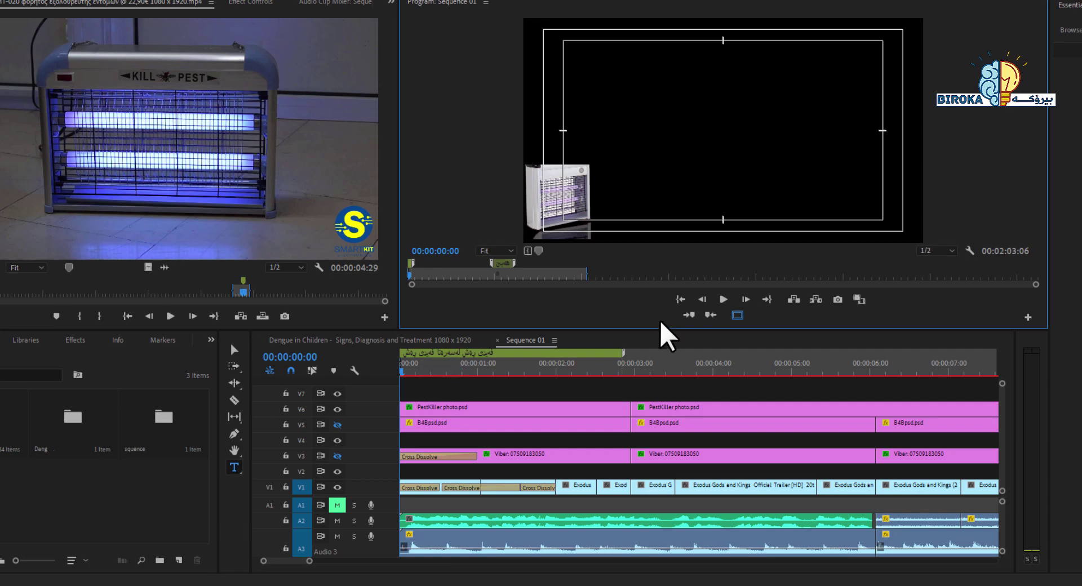
left_click(690, 315)
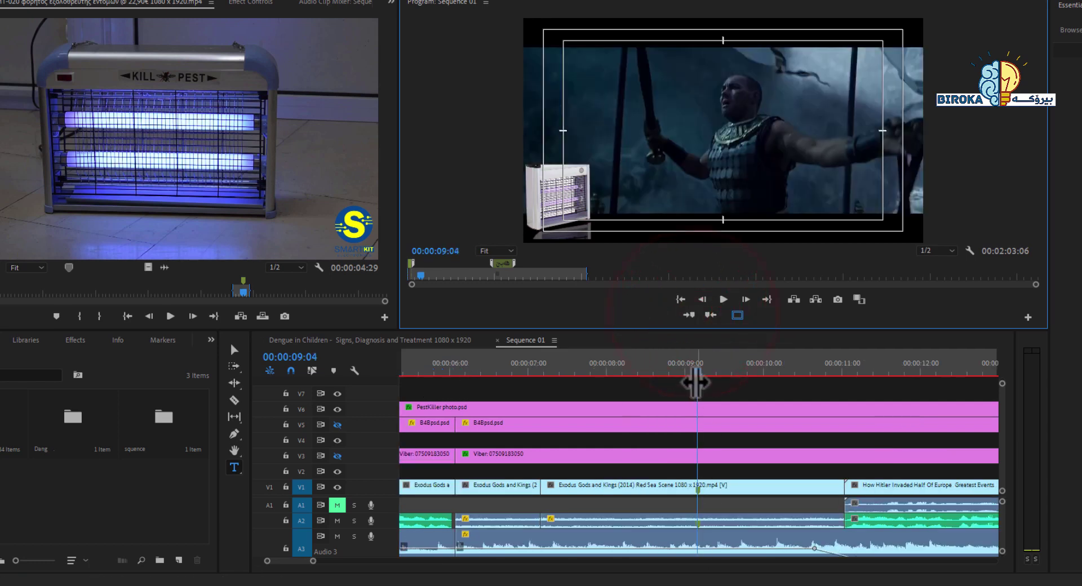
left_click(688, 315)
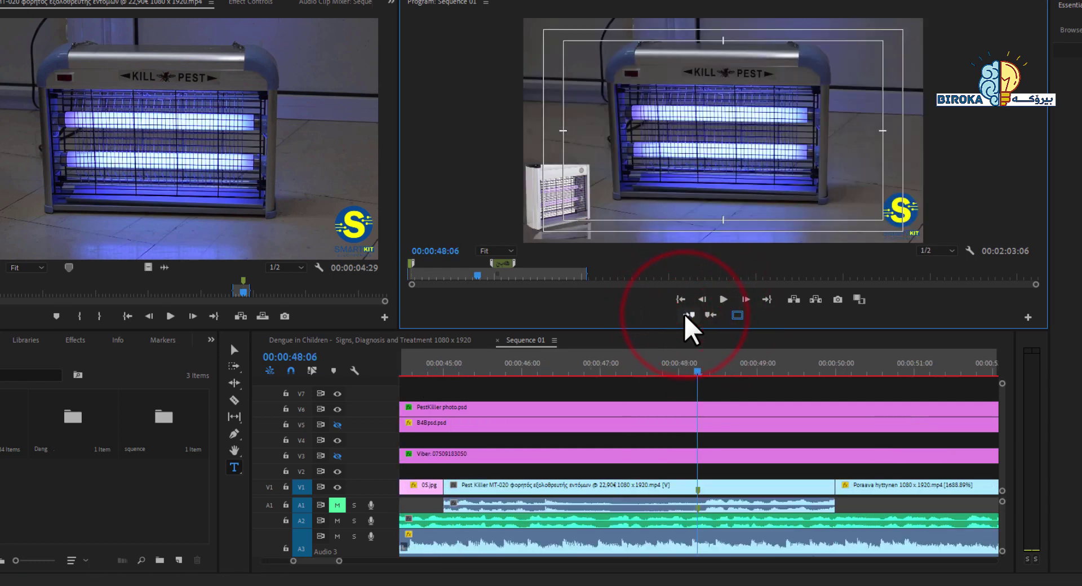
left_click(688, 316)
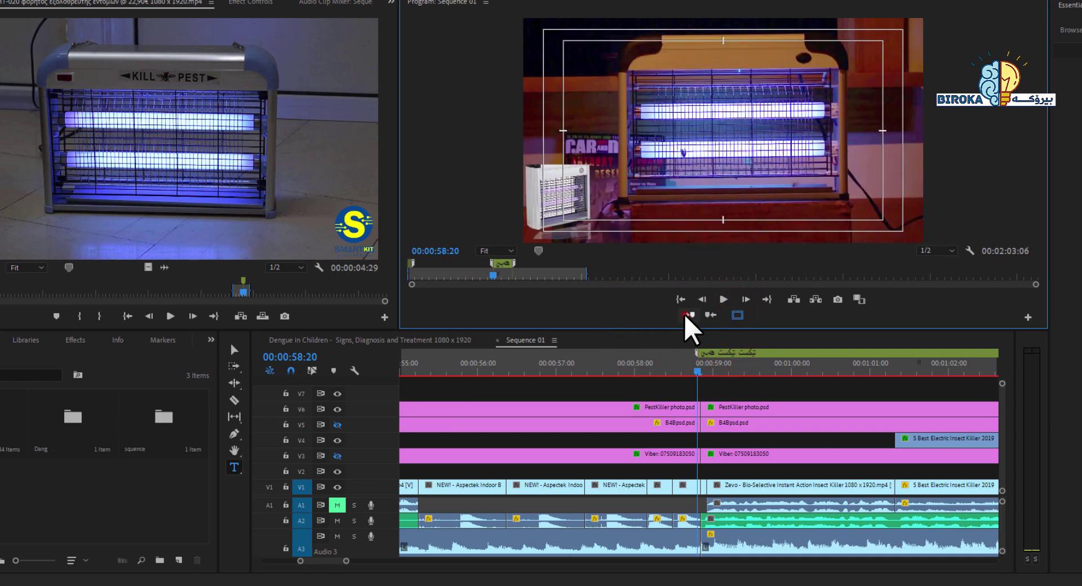
- Step the playhead back through the sequence markers to 00:00:09:04 with the Program Monitor's marker navigation
left_click(688, 316)
left_click(709, 318)
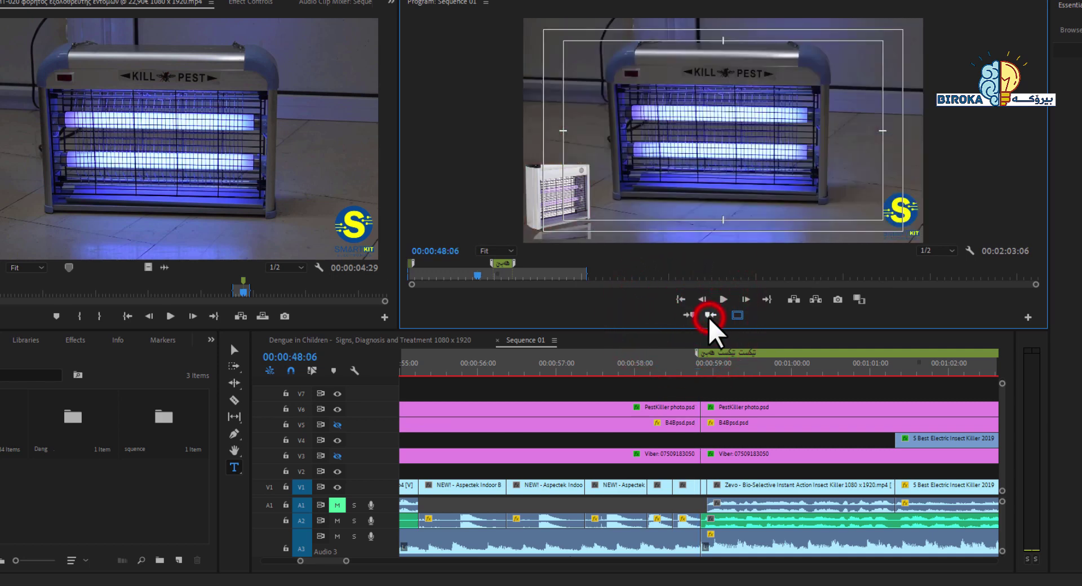
left_click(706, 318)
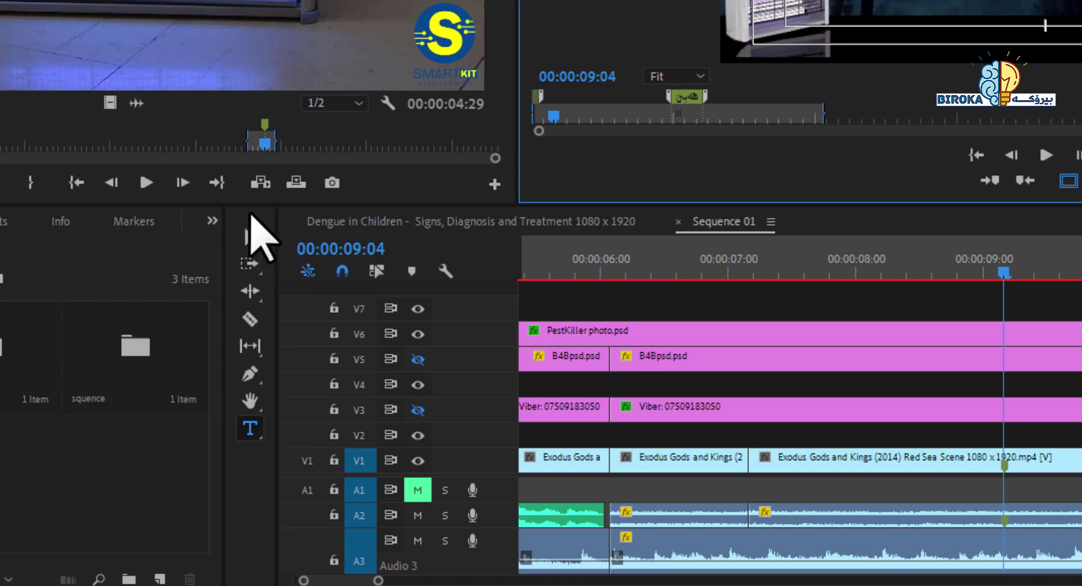
right_click(245, 210)
mouse_move(445, 291)
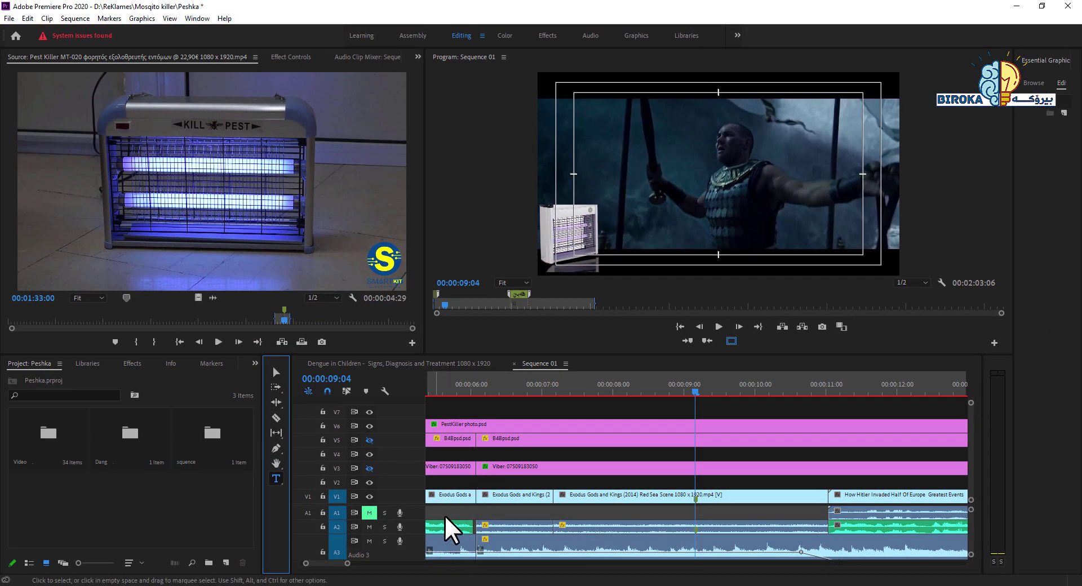
left_click(728, 404)
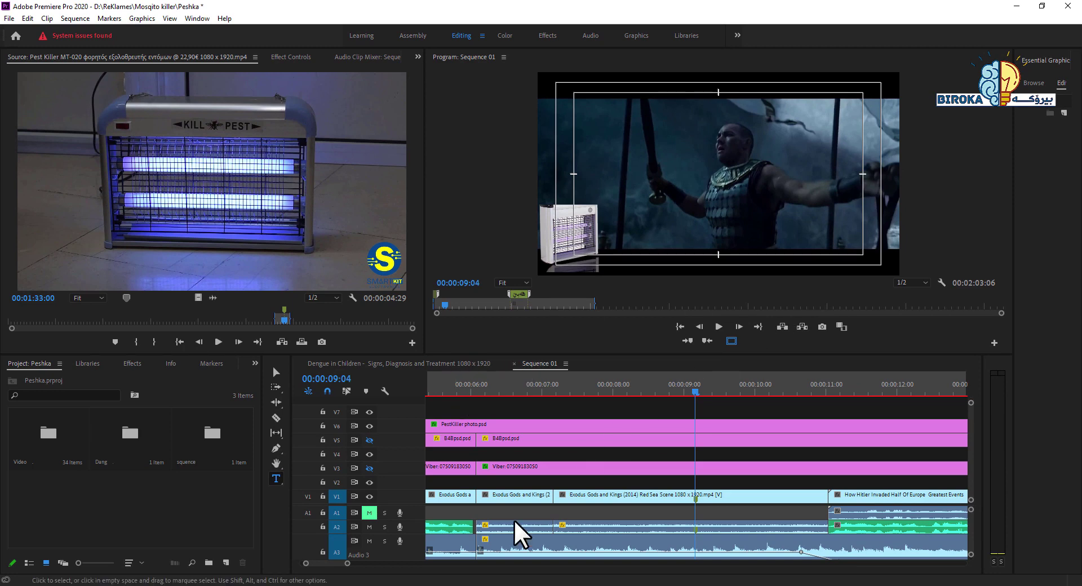
- Preview several points across the whole Sequence 01 timeline, leaving the playhead at 00:00:44:22
left_click_drag(345, 563, 552, 564)
left_click(538, 384)
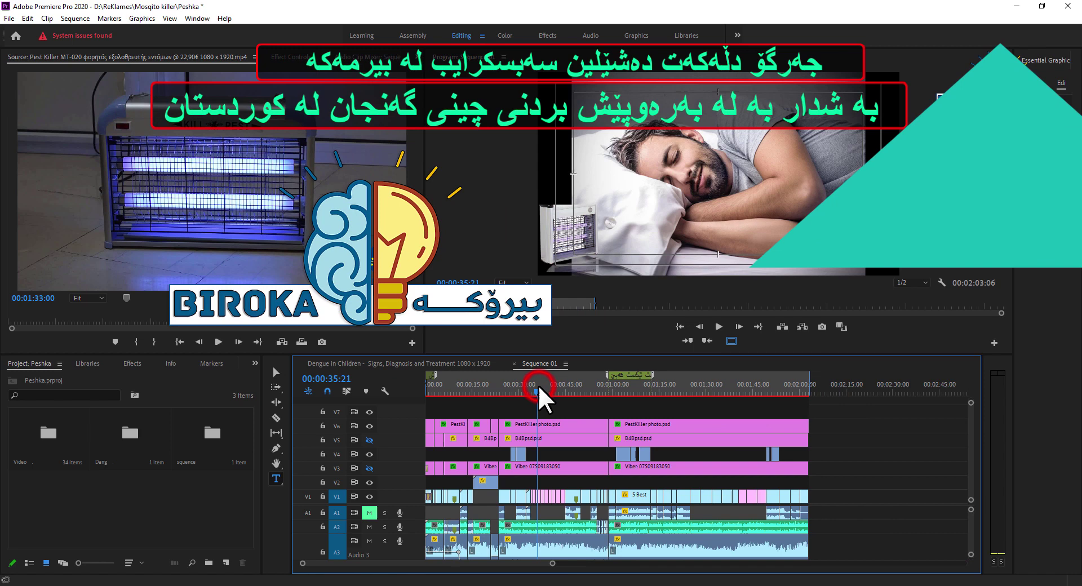
left_click(673, 382)
left_click(743, 384)
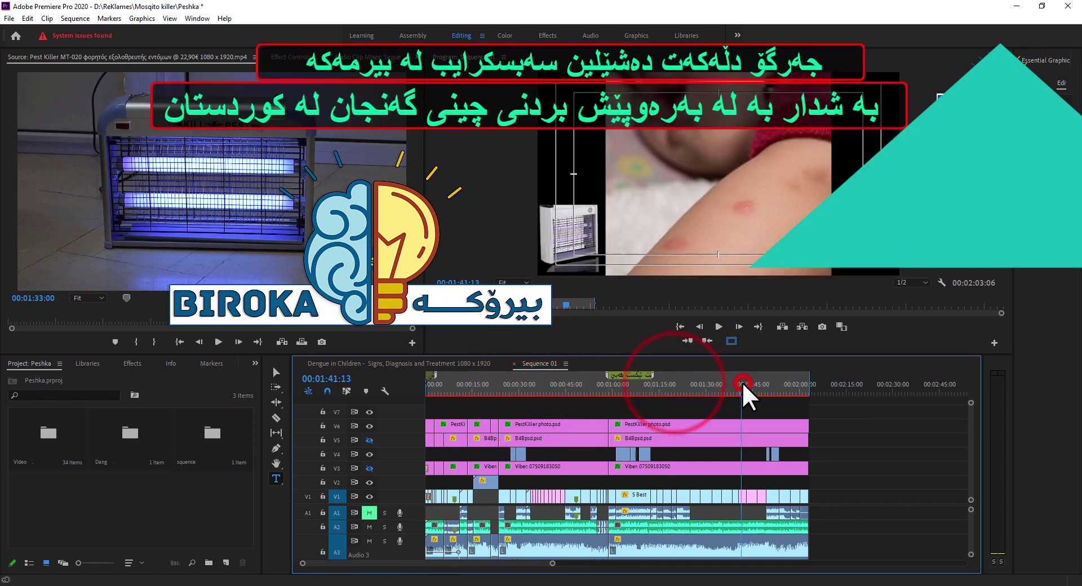
left_click(771, 387)
left_click(566, 385)
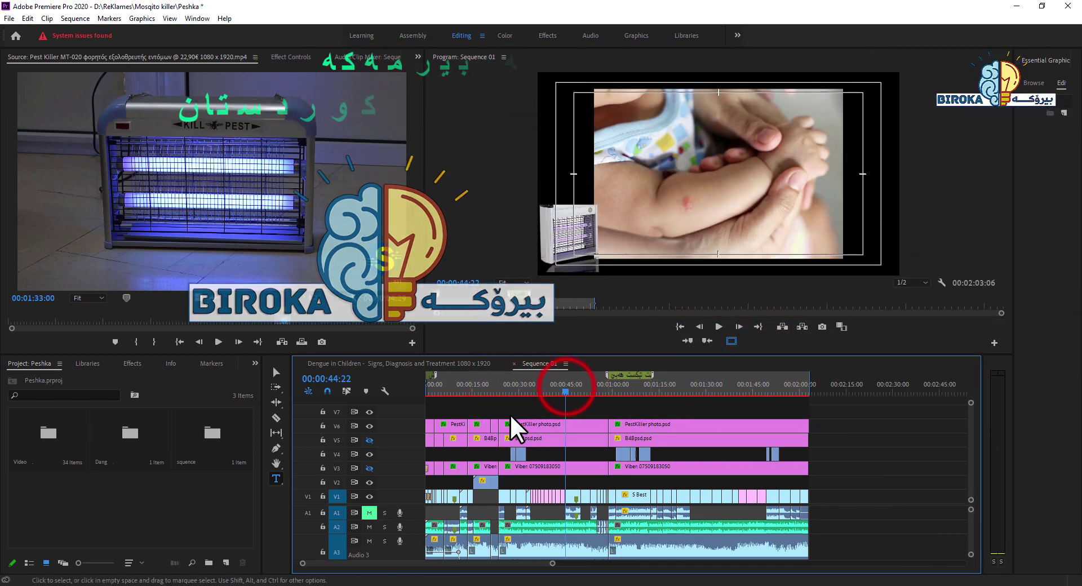
left_click(553, 563)
left_click_drag(553, 563, 500, 563)
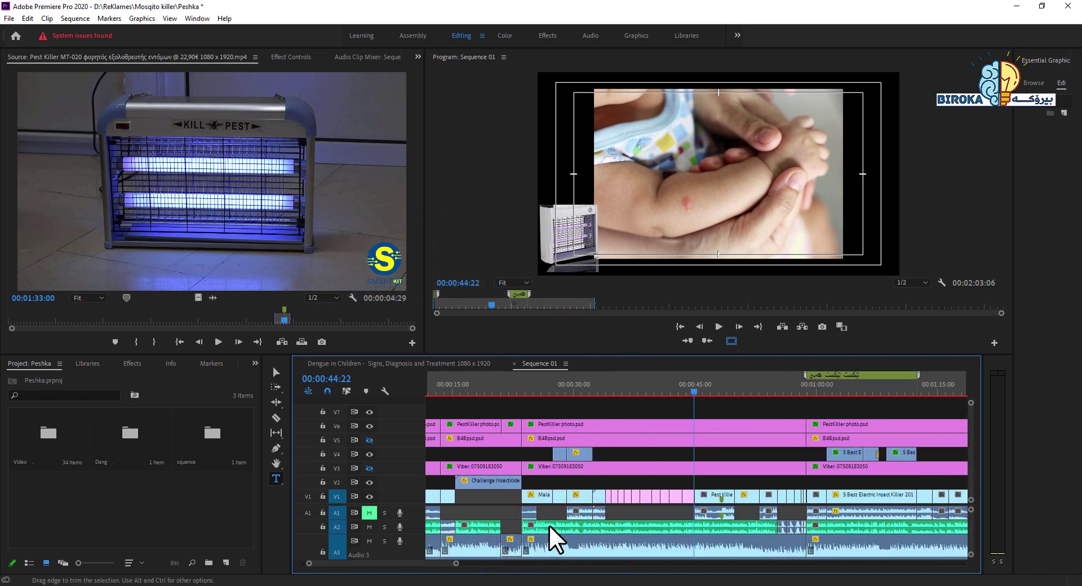